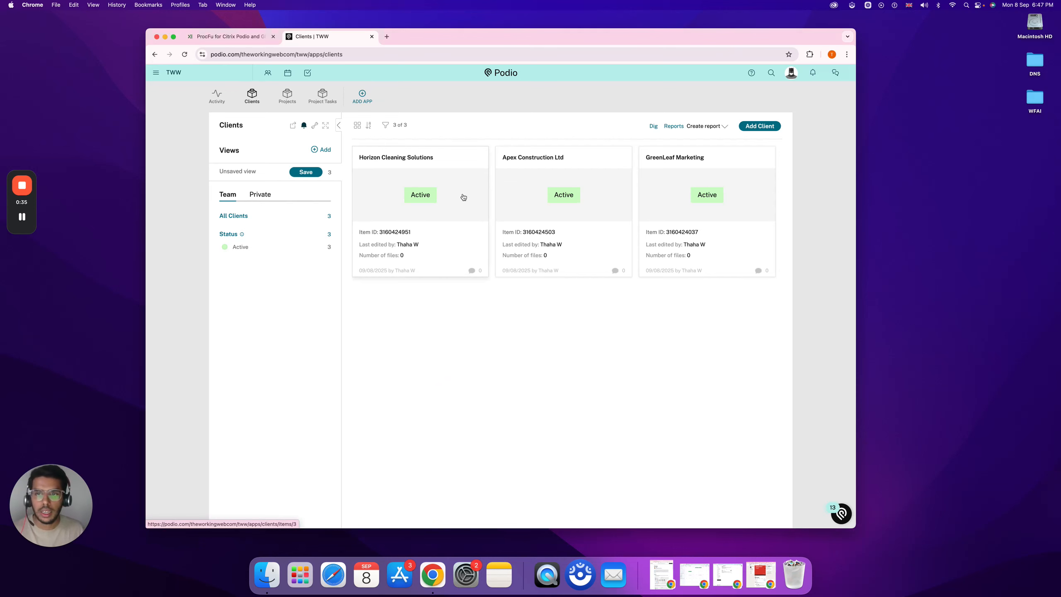
View the Horizon Cleaning Solutions client record and the list of projects.
{"action": "left_click", "coordinate": [433, 185]}
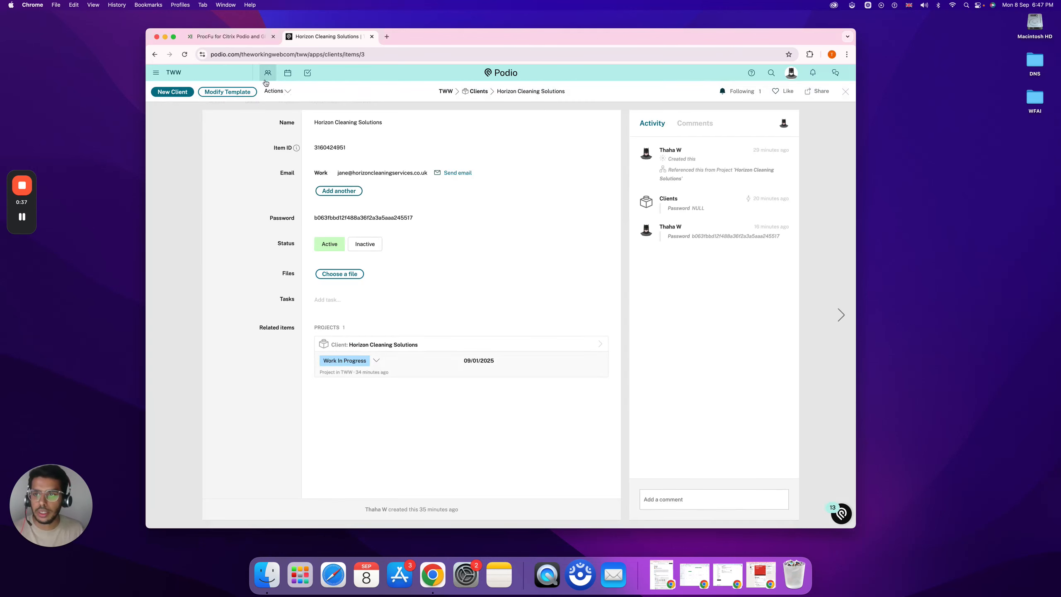
{"action": "left_click", "coordinate": [265, 83]}
{"action": "left_click", "coordinate": [288, 97]}
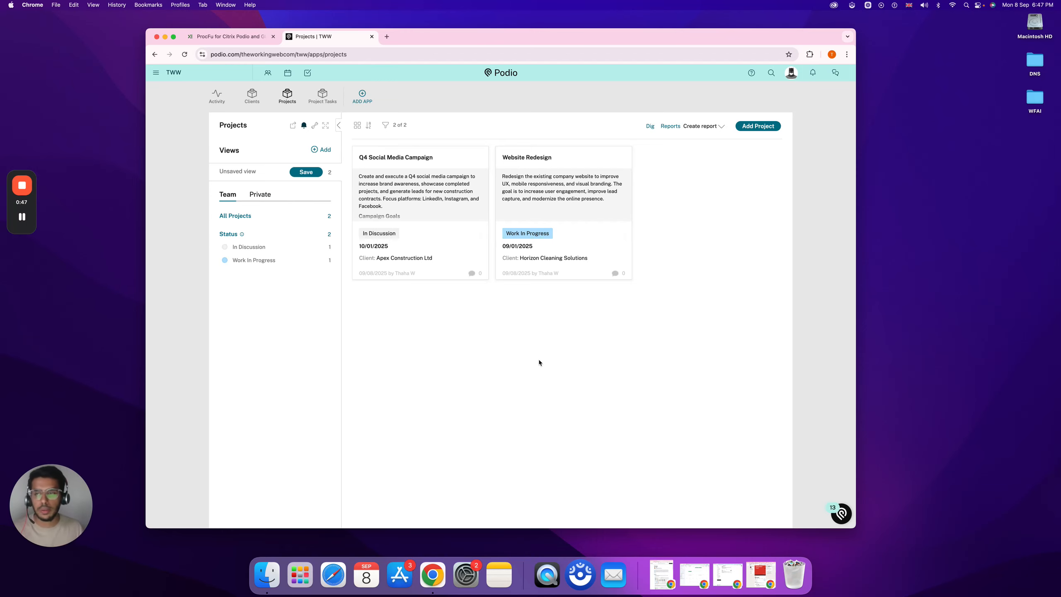
Switch to ProcFu, start a new app and name it Client Portal.
{"action": "left_click", "coordinate": [231, 37]}
{"action": "left_click", "coordinate": [278, 132]}
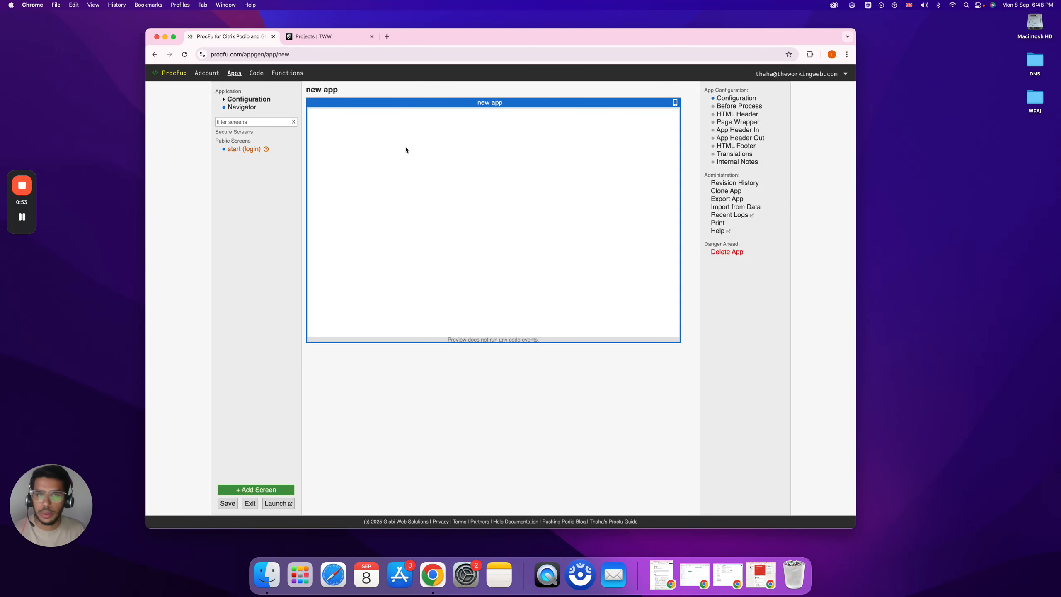
{"action": "left_click", "coordinate": [756, 101]}
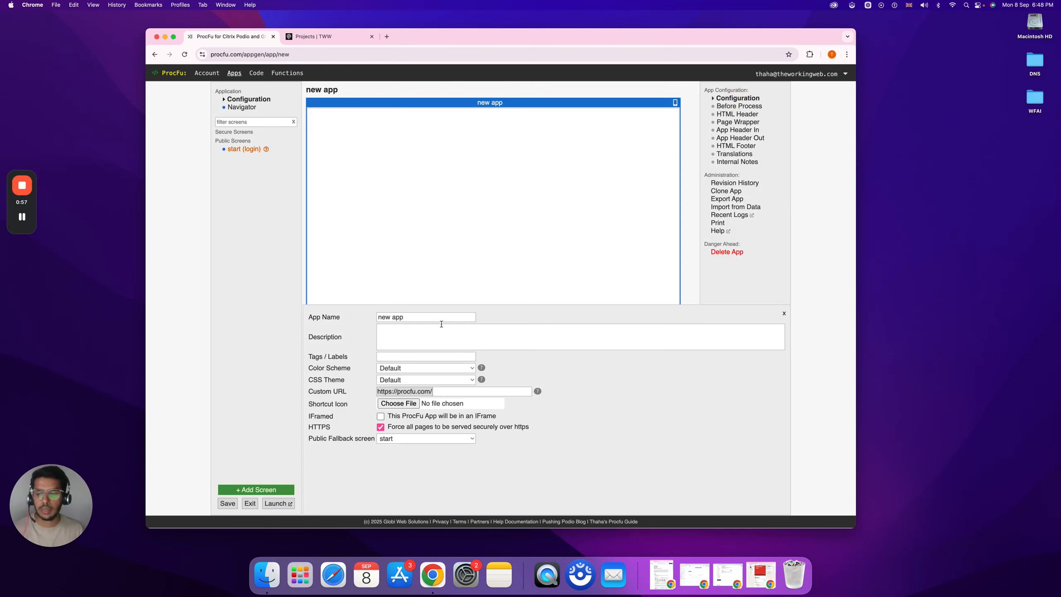
{"action": "double_click", "coordinate": [440, 320]}
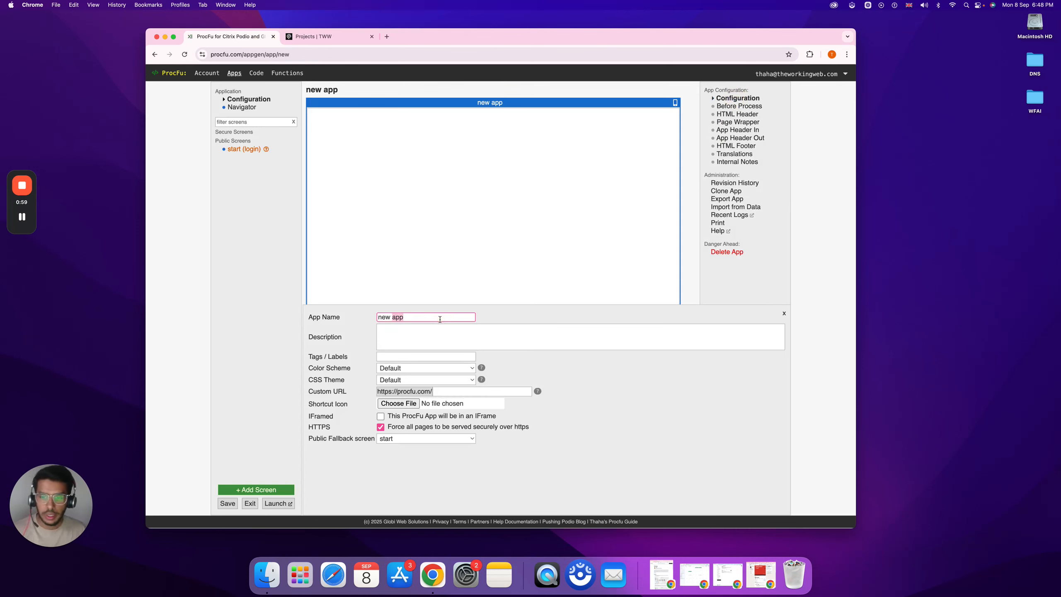
{"action": "key", "text": "super+a"}
{"action": "key", "text": "BackSpace"}
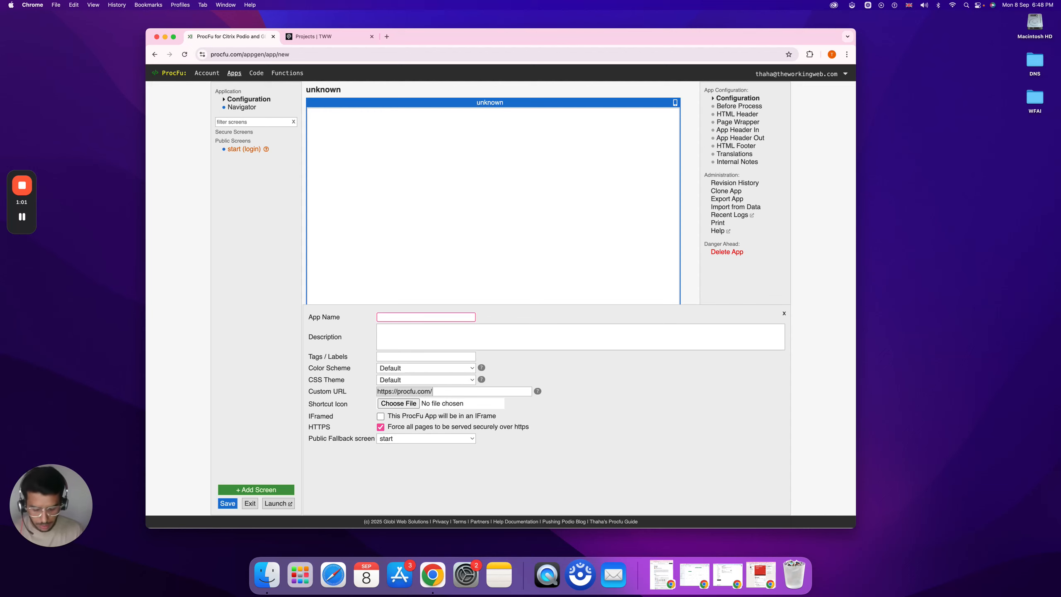
{"action": "type", "text": "Client Por"}
{"action": "key", "text": "Down"}
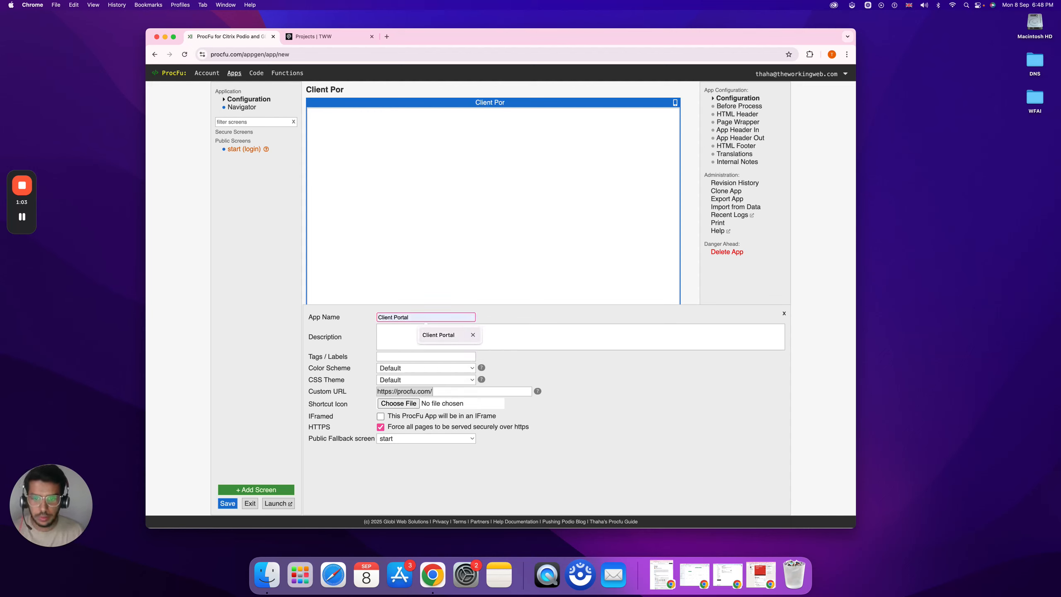
{"action": "key", "text": "Return"}
{"action": "left_click", "coordinate": [439, 335]}
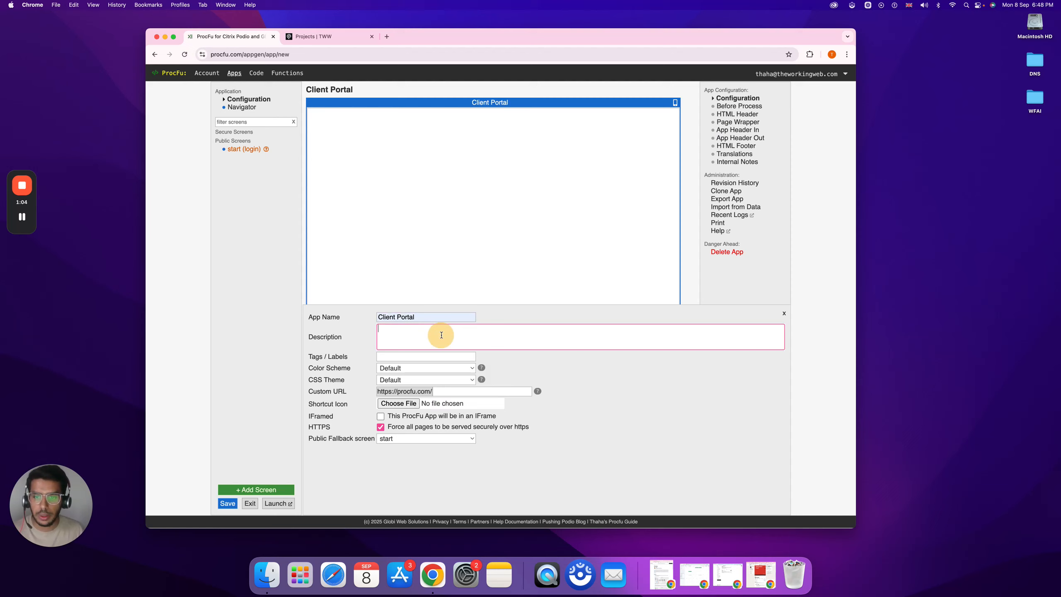
Tag the Client Portal app as production.
{"action": "left_click", "coordinate": [415, 357]}
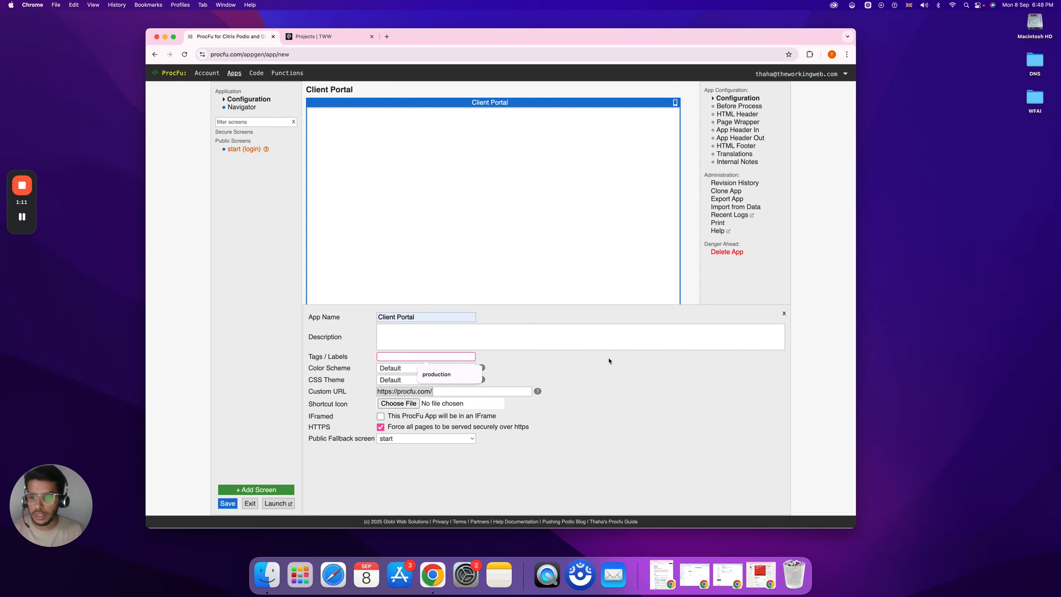
{"action": "key", "text": "Down"}
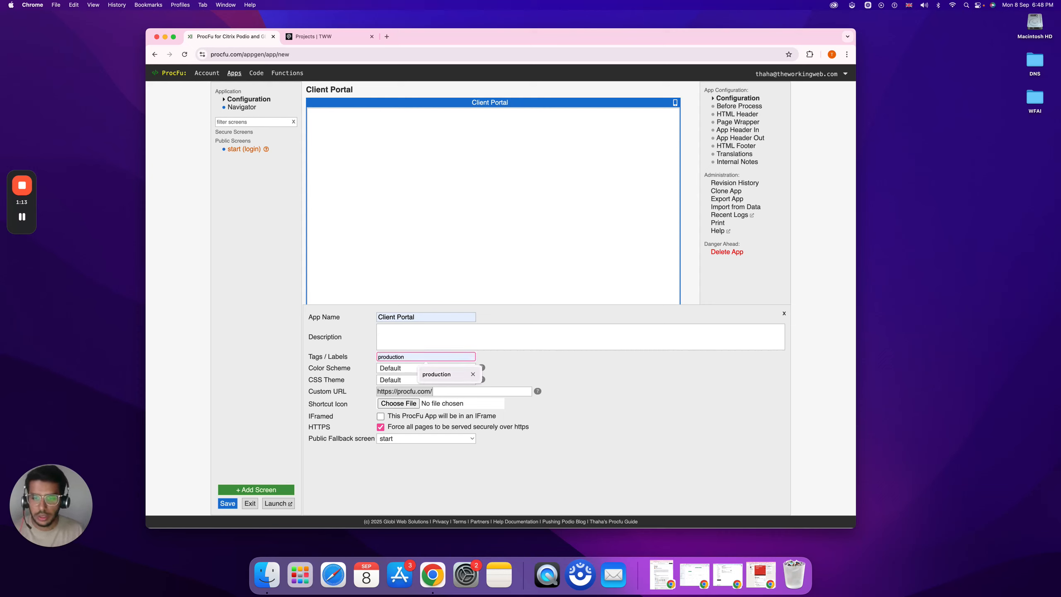
{"action": "key", "text": "Return"}
{"action": "left_click", "coordinate": [531, 364]}
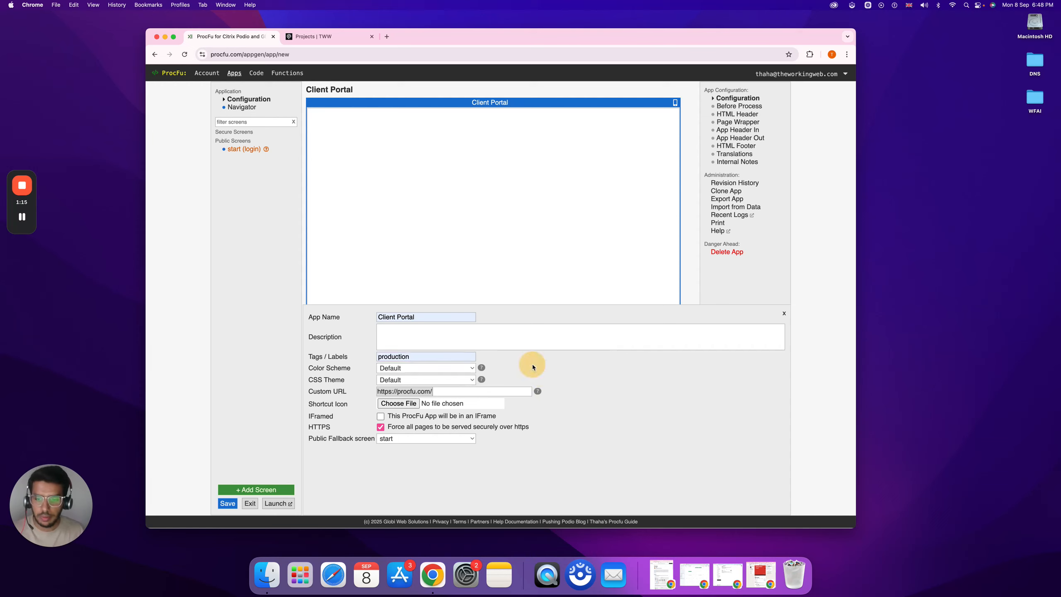
Set both the color scheme and the CSS theme of the app to Nisa (Beta), and save the app.
{"action": "left_click", "coordinate": [467, 369]}
{"action": "left_click", "coordinate": [403, 412]}
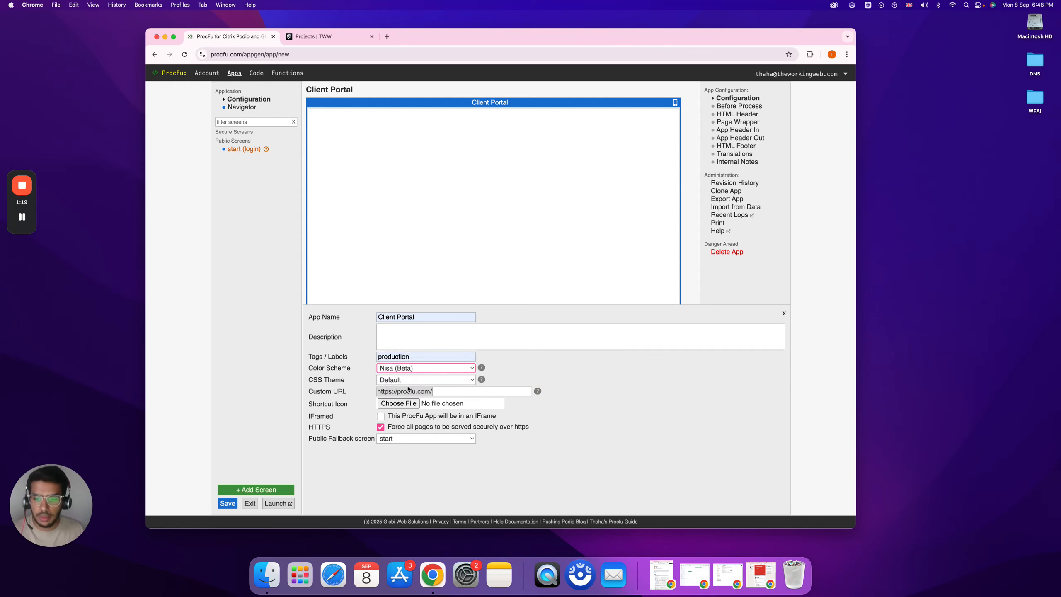
{"action": "left_click", "coordinate": [411, 381]}
{"action": "left_click", "coordinate": [443, 392]}
{"action": "left_click", "coordinate": [622, 392]}
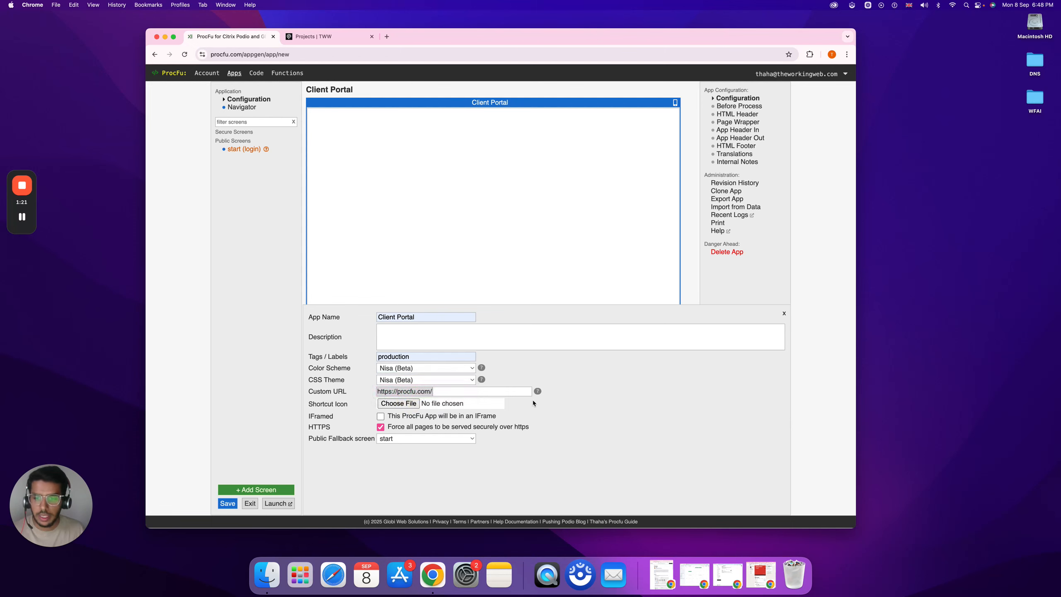
{"action": "left_click", "coordinate": [466, 392]}
{"action": "left_click", "coordinate": [634, 361]}
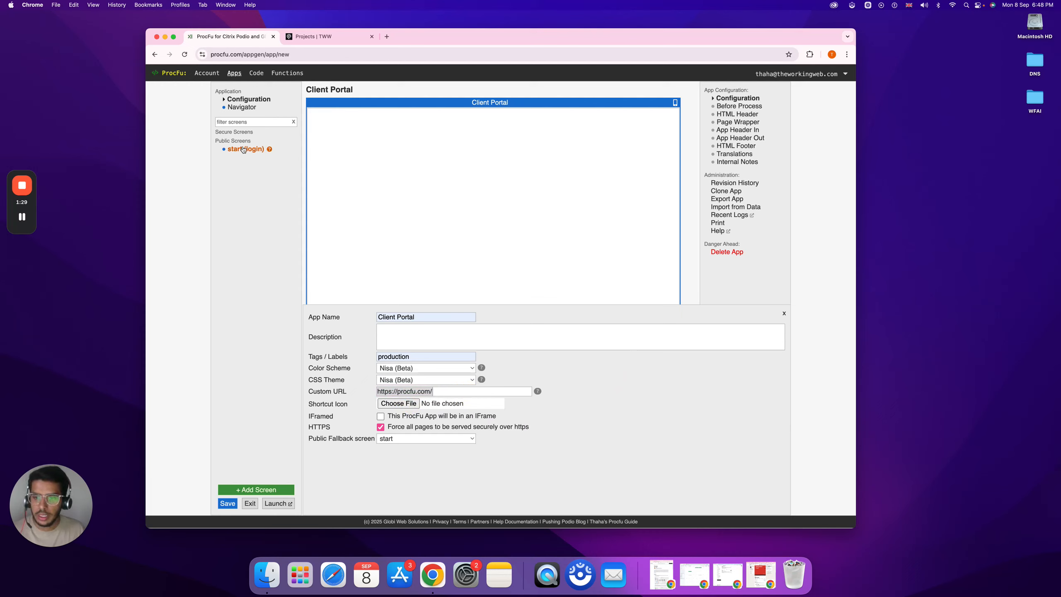
{"action": "left_click", "coordinate": [233, 504]}
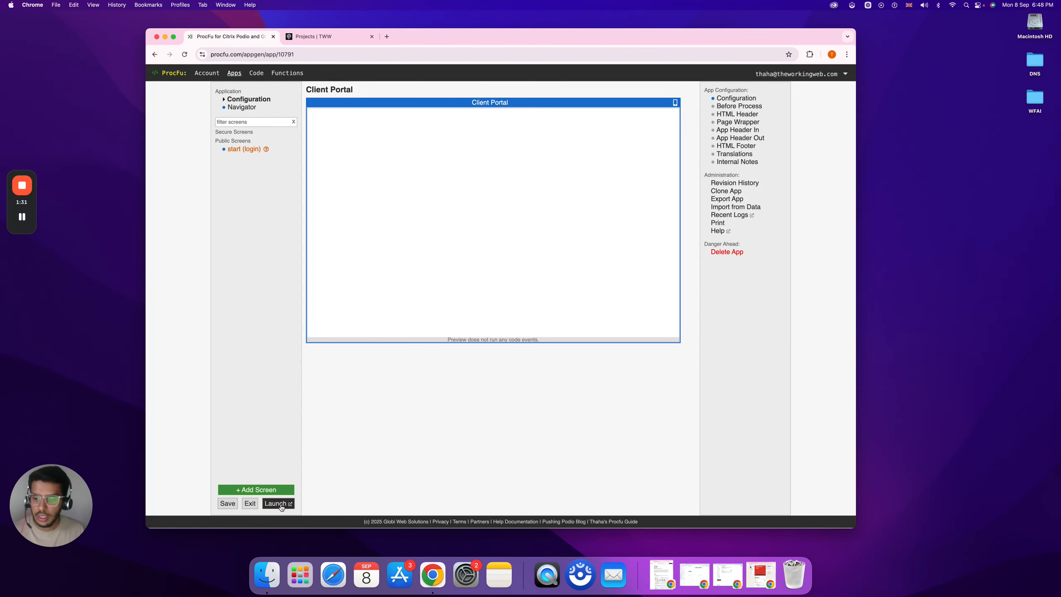
Launch the saved app, examine its default web address, and return to the app editor.
{"action": "left_click", "coordinate": [276, 504]}
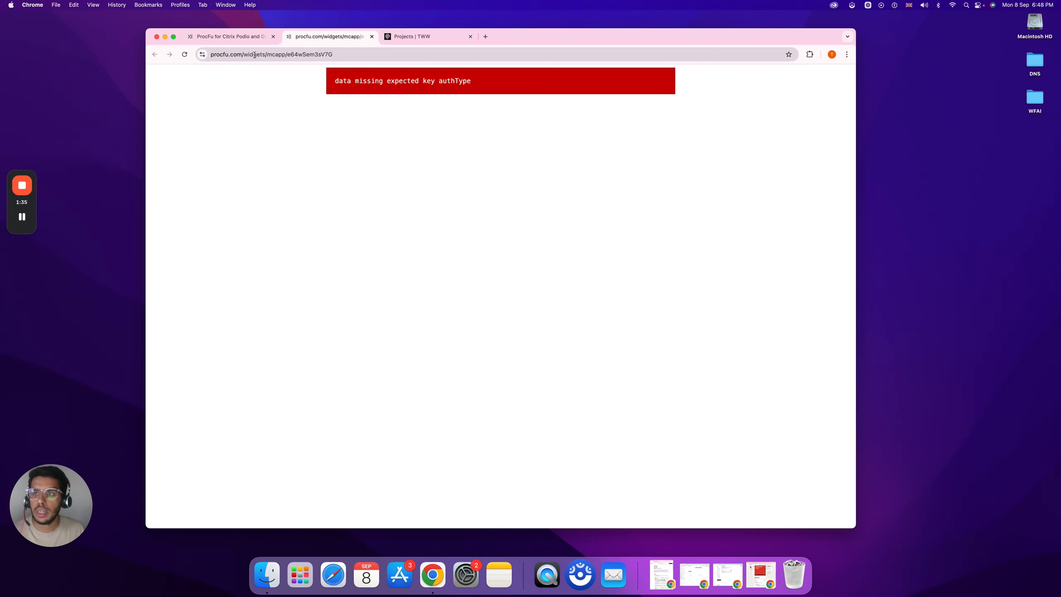
{"action": "left_click_drag", "start_coordinate": [245, 56], "coordinate": [371, 52]}
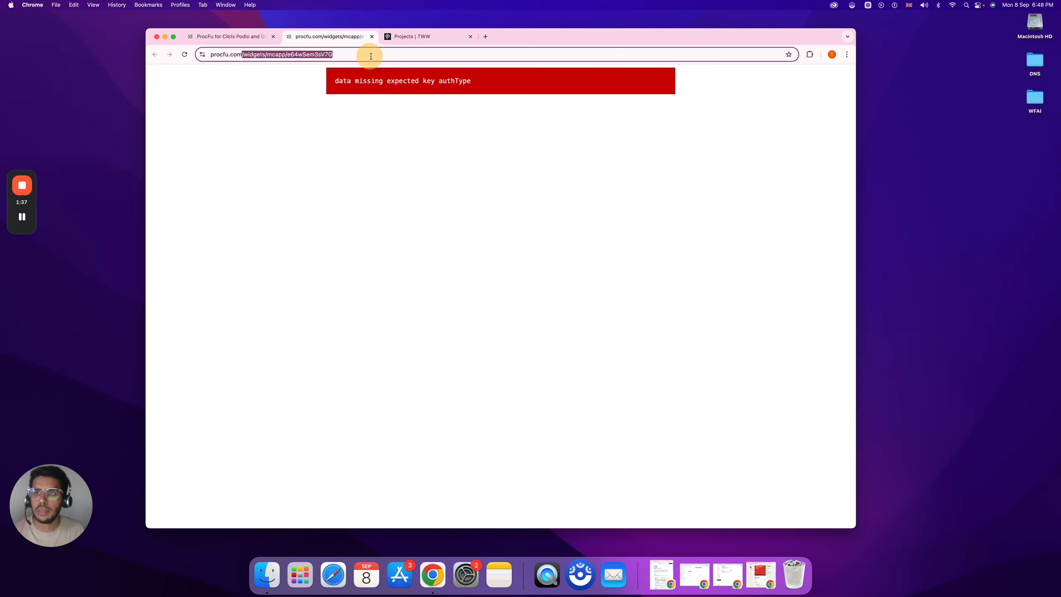
{"action": "left_click", "coordinate": [259, 38]}
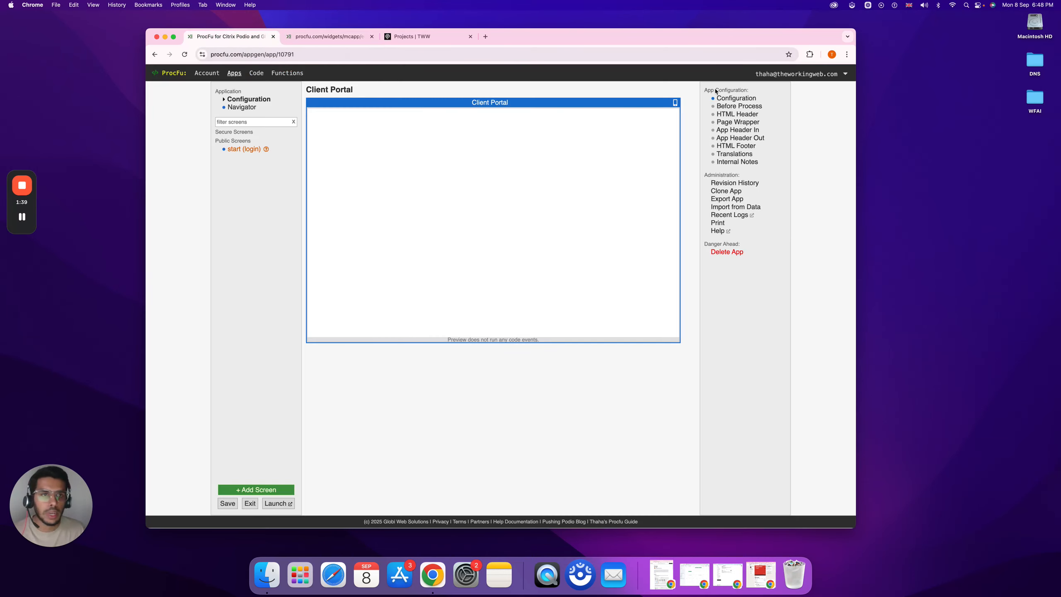
Set the app's custom URL to client-portal and save the app.
{"action": "left_click", "coordinate": [727, 98]}
{"action": "left_click", "coordinate": [468, 391]}
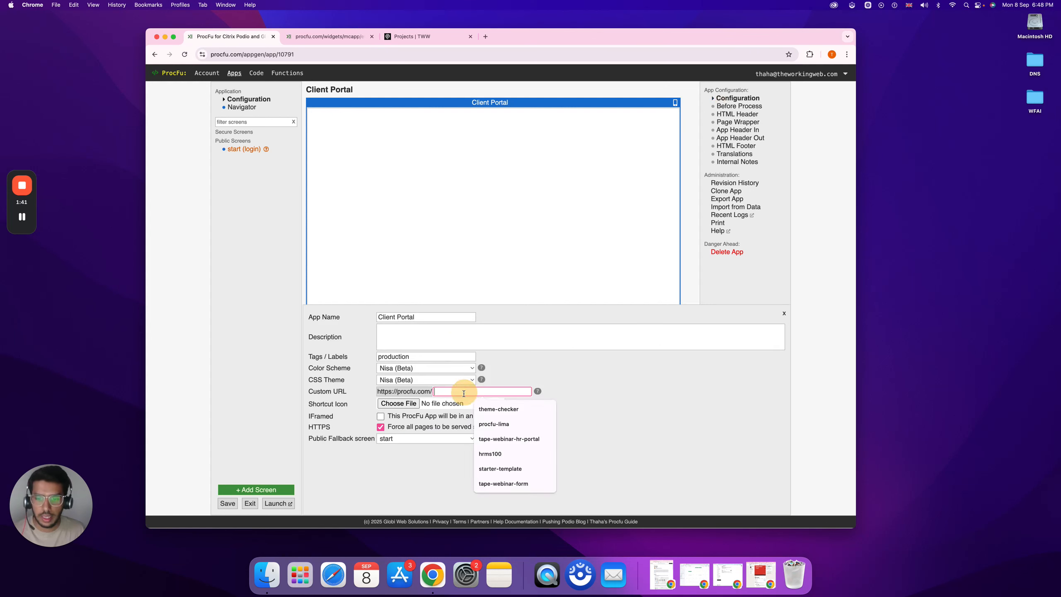
{"action": "type", "text": "c__li"}
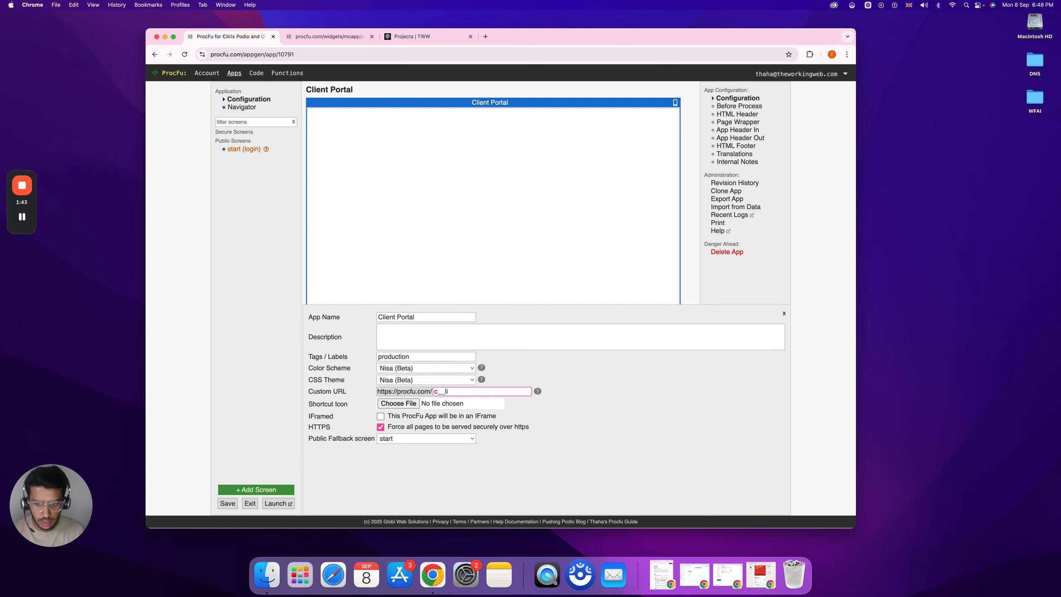
{"action": "key", "text": "BackSpace"}
{"action": "key", "text": "BackSpace"}
{"action": "key", "text": "BackSpace"}
{"action": "key", "text": "BackSpace"}
{"action": "type", "text": "lient"}
{"action": "key", "text": "Down"}
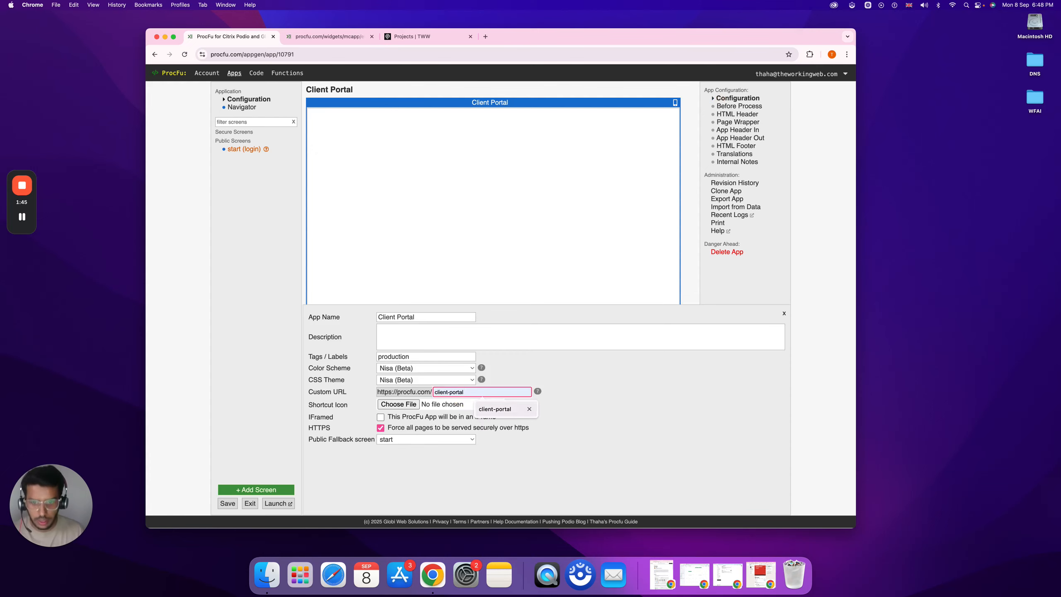
{"action": "key", "text": "Return"}
{"action": "left_click", "coordinate": [227, 504]}
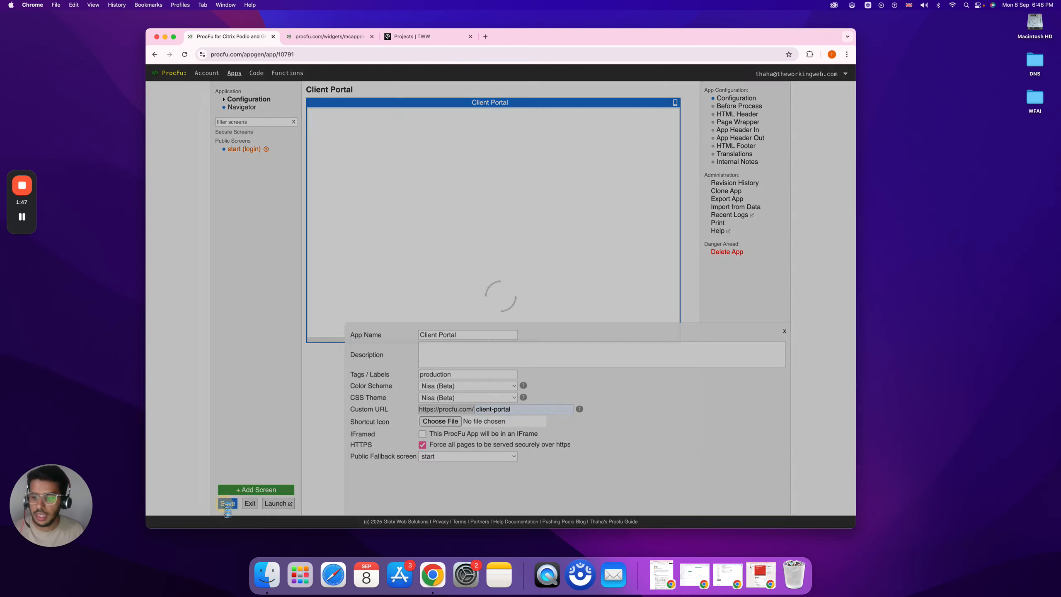
Launch the app again and compare its custom web address with the default one.
{"action": "left_click", "coordinate": [278, 503]}
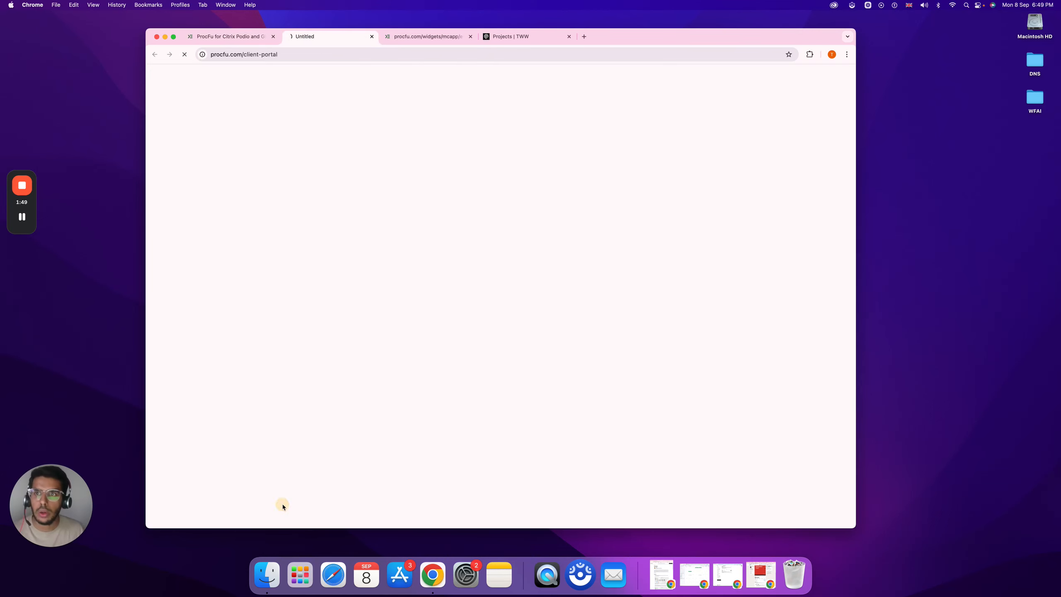
{"action": "left_click", "coordinate": [422, 37]}
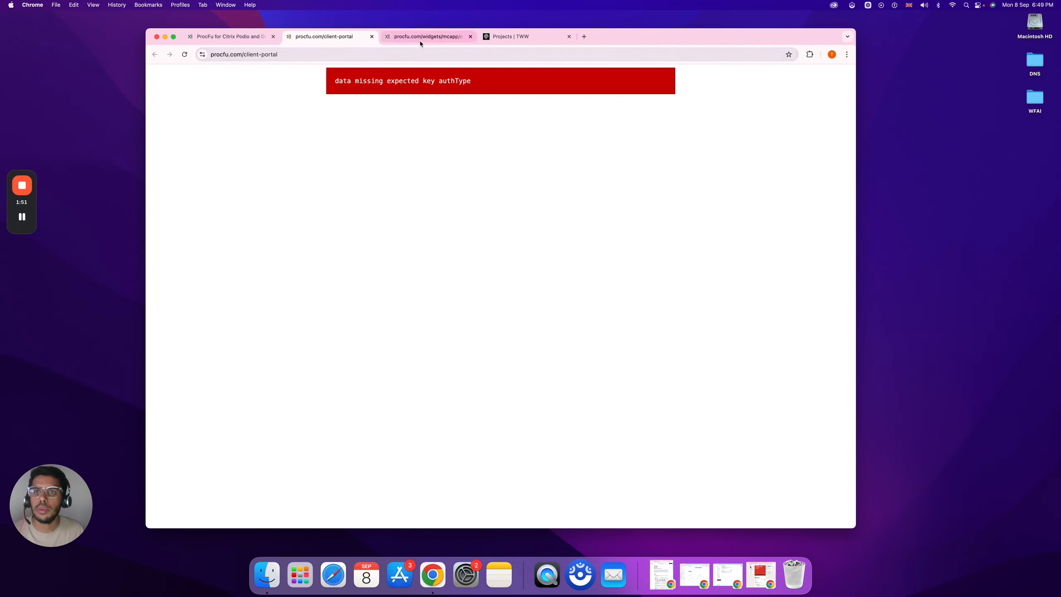
{"action": "left_click", "coordinate": [292, 57]}
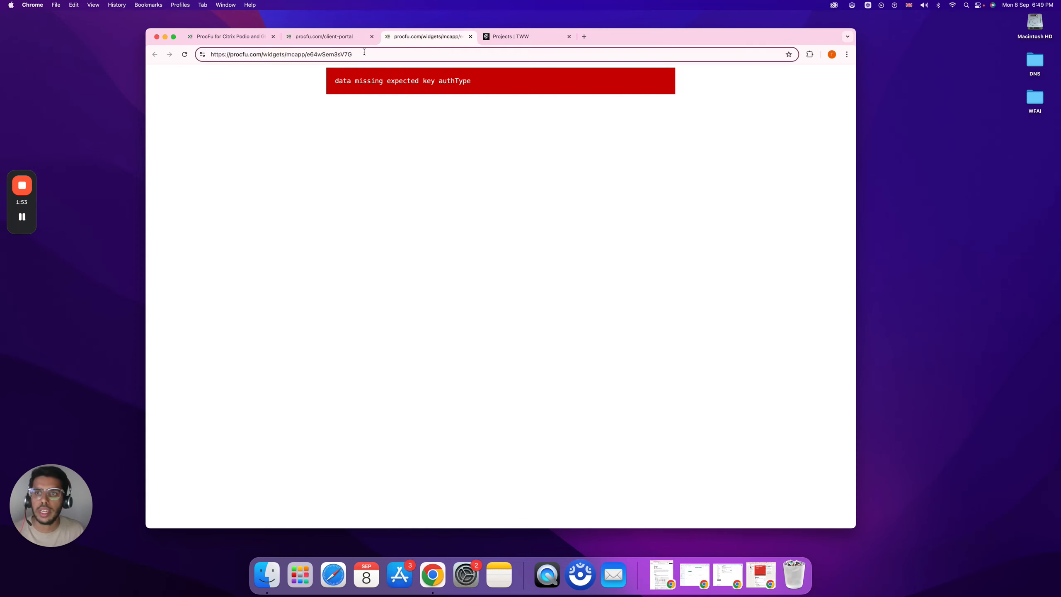
{"action": "left_click", "coordinate": [350, 37]}
{"action": "left_click", "coordinate": [410, 38]}
{"action": "left_click", "coordinate": [339, 38]}
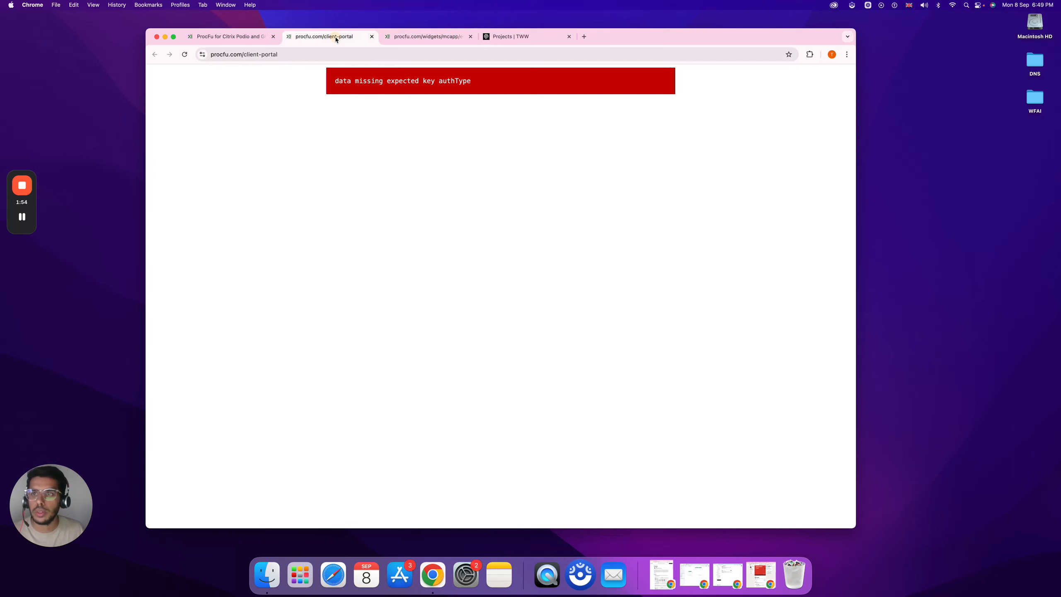
Reopen the app's configuration in ProcFu, and view the Horizon Cleaning Solutions client record in Podio.
{"action": "left_click", "coordinate": [219, 42]}
{"action": "left_click", "coordinate": [738, 99]}
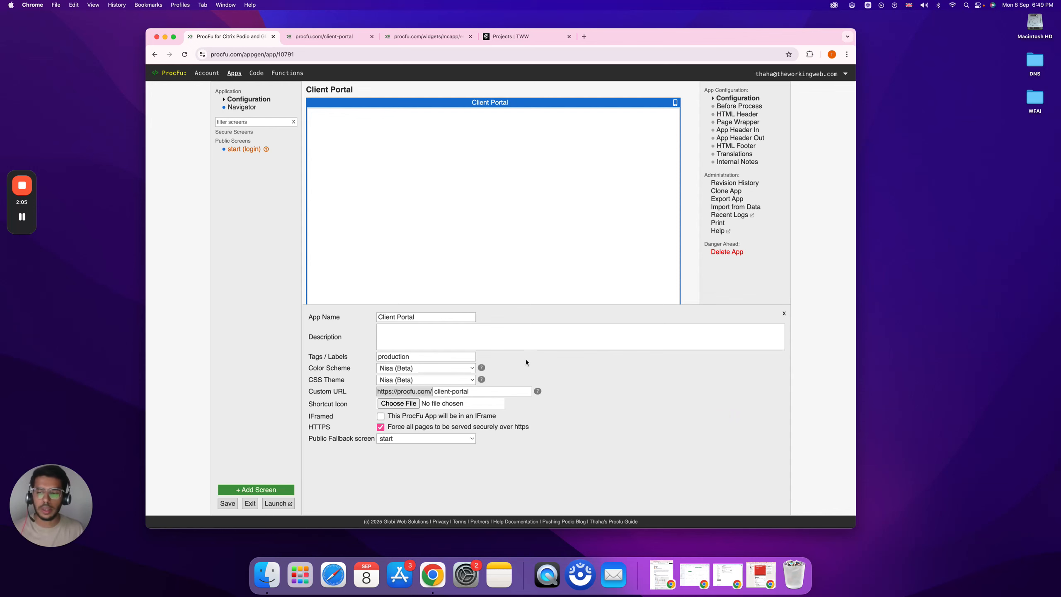
{"action": "left_click", "coordinate": [505, 37]}
{"action": "left_click", "coordinate": [253, 96]}
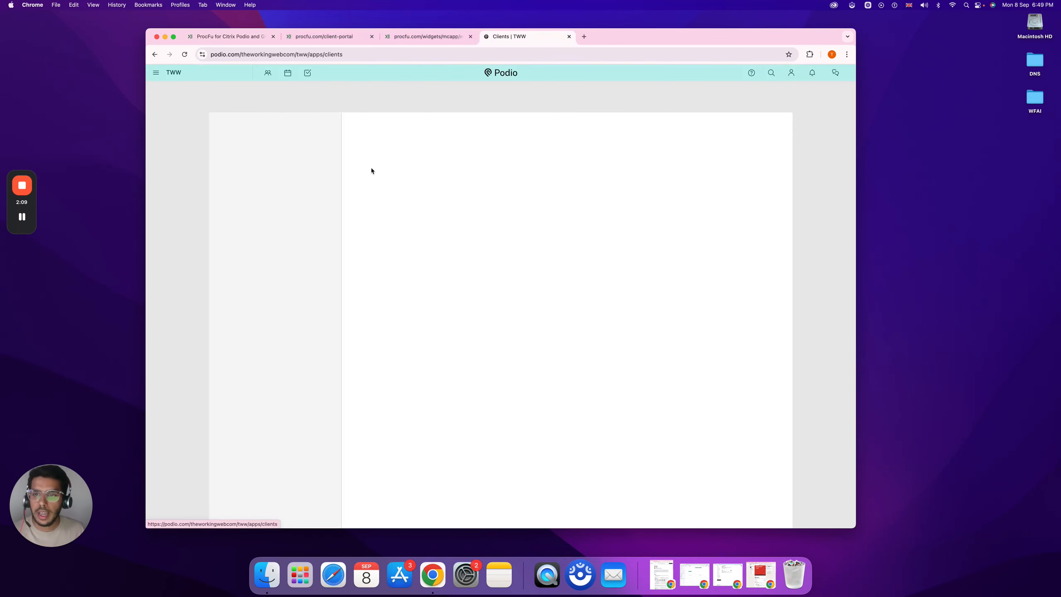
{"action": "left_click", "coordinate": [416, 193]}
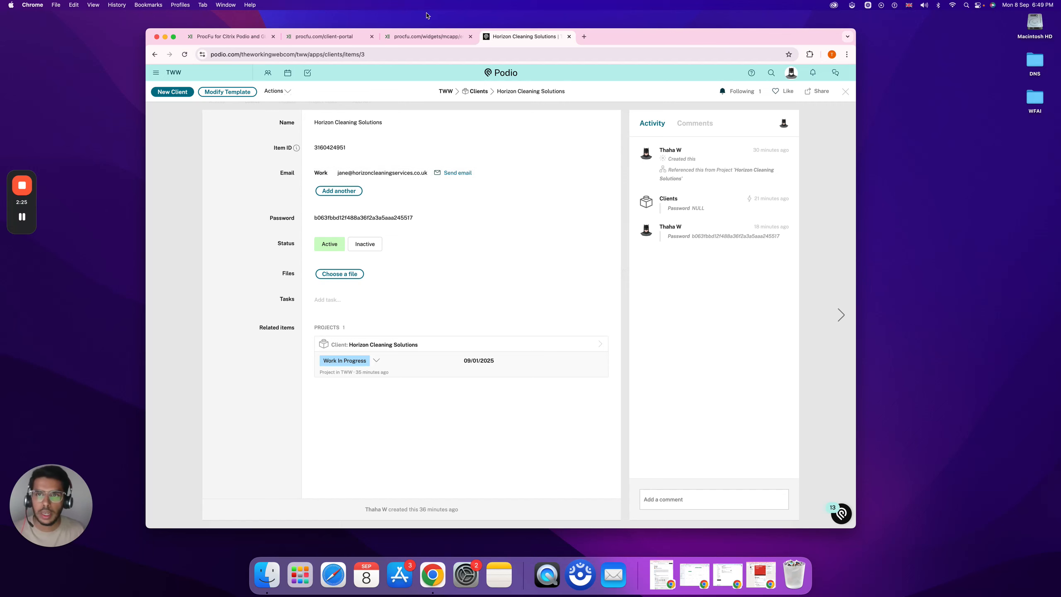
Close the page showing the app under its default web address and return to the ProcFu app editor.
{"action": "left_click", "coordinate": [298, 37]}
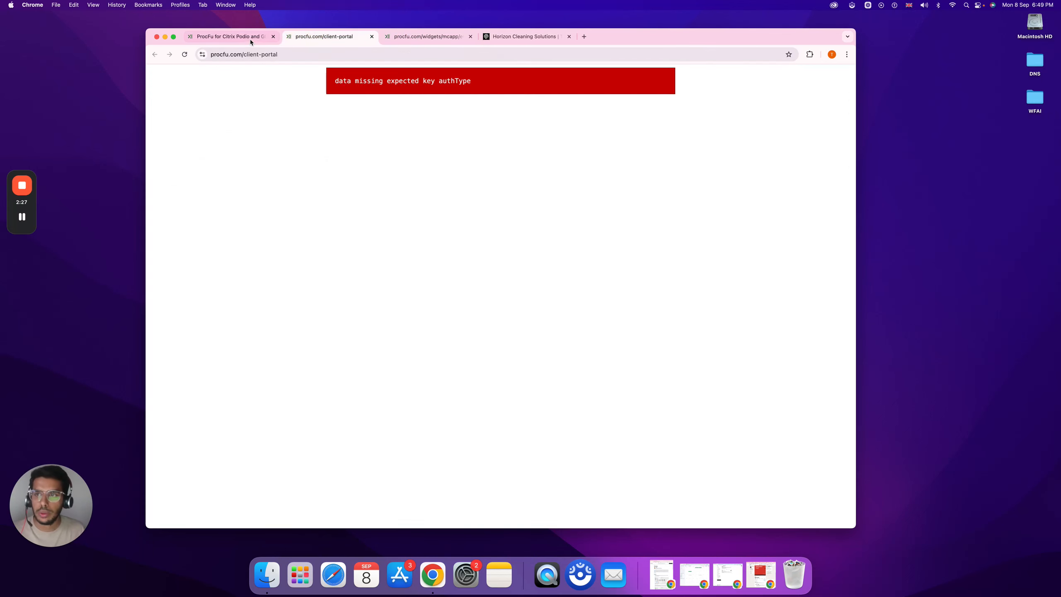
{"action": "left_click", "coordinate": [234, 37]}
{"action": "left_click", "coordinate": [435, 37]}
{"action": "key", "text": "super+w"}
{"action": "left_click", "coordinate": [313, 38]}
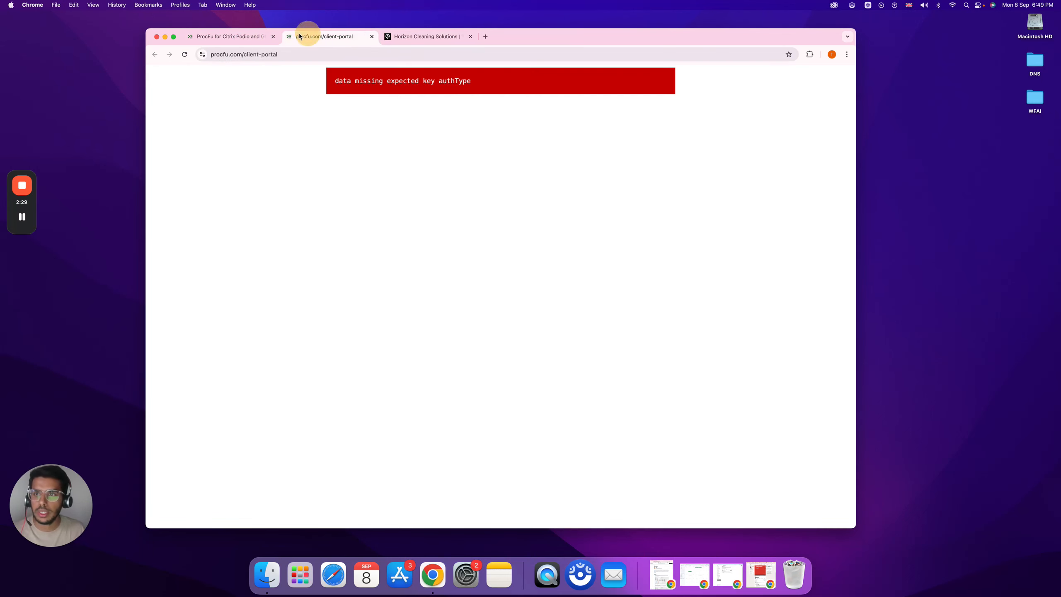
{"action": "left_click", "coordinate": [229, 37]}
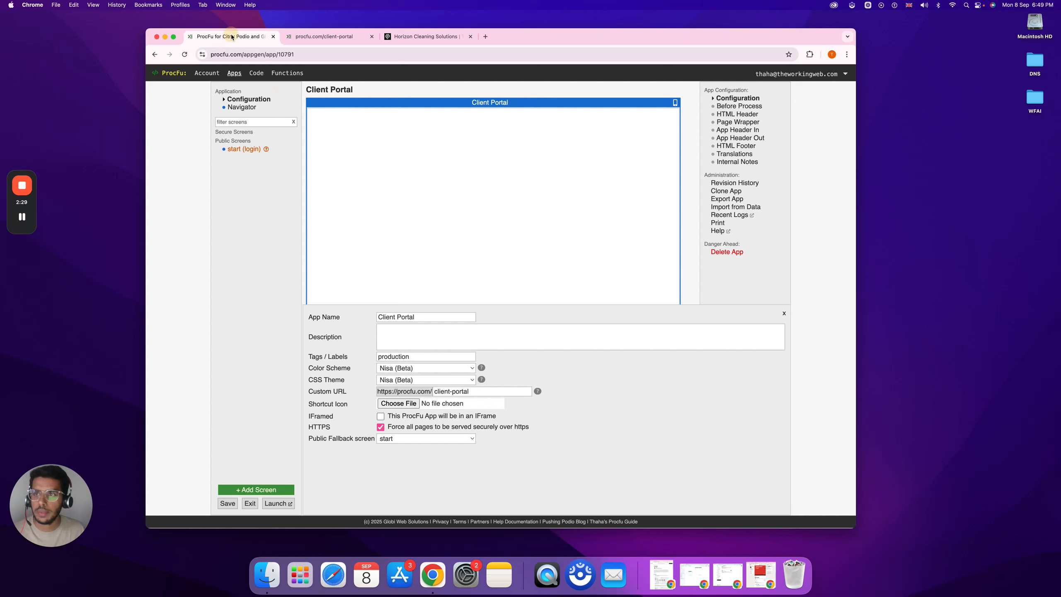
Open the start login screen's content settings and set its authentication method to Username / Password (md5).
{"action": "left_click", "coordinate": [246, 151]}
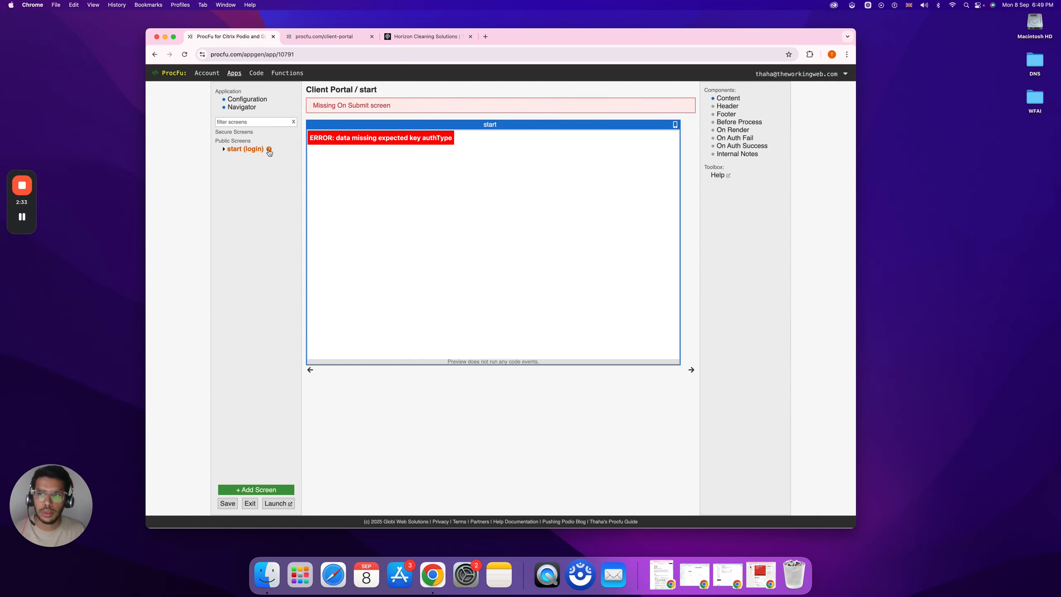
{"action": "left_click", "coordinate": [728, 99]}
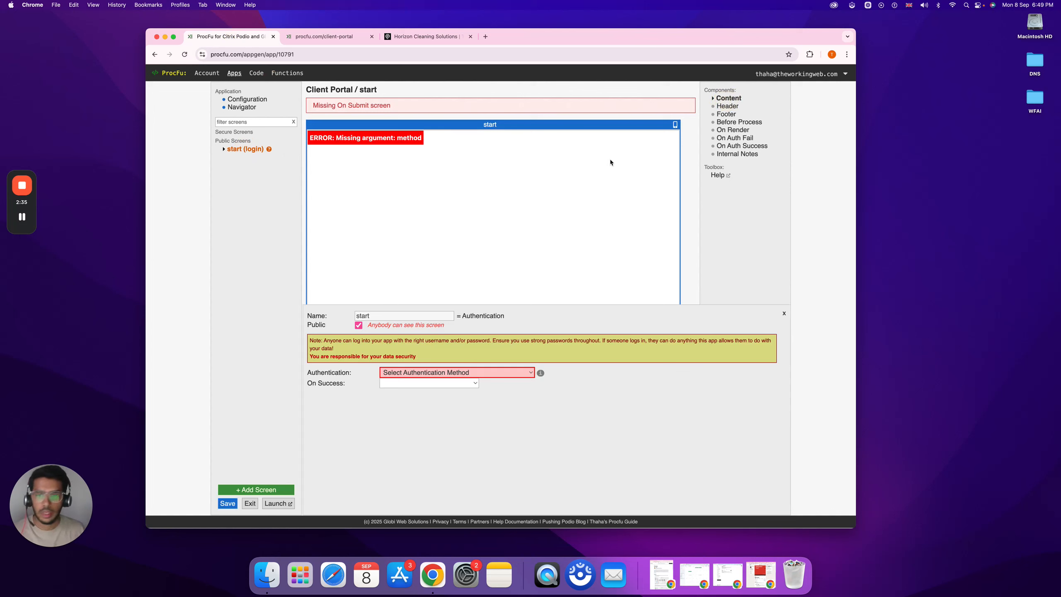
{"action": "left_click", "coordinate": [403, 373]}
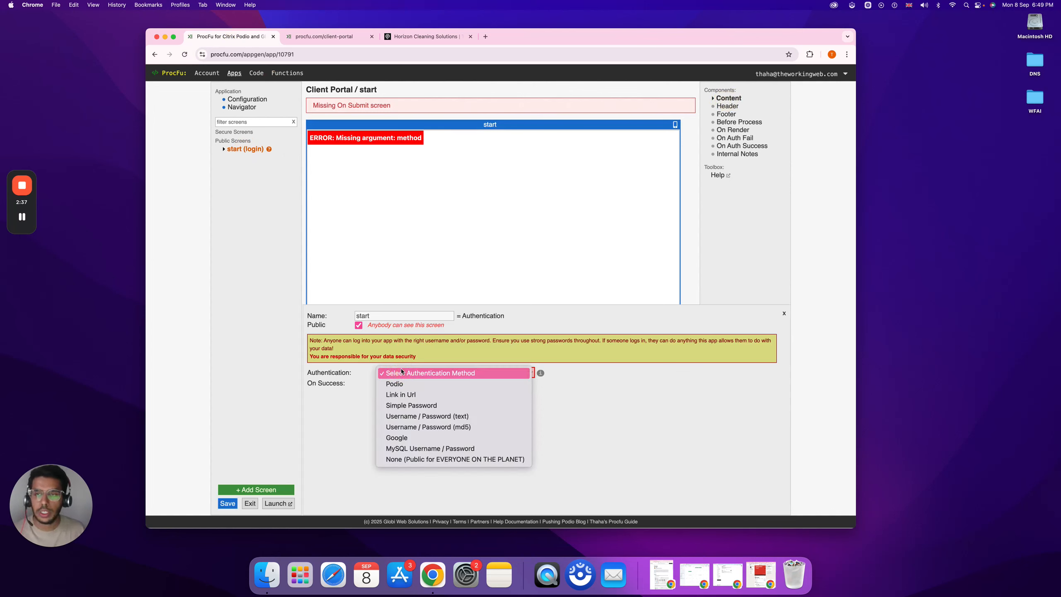
{"action": "left_click", "coordinate": [423, 426]}
Review the available authentication methods and check the Password field on the Horizon Cleaning Solutions client record in Podio.
{"action": "left_click", "coordinate": [437, 372]}
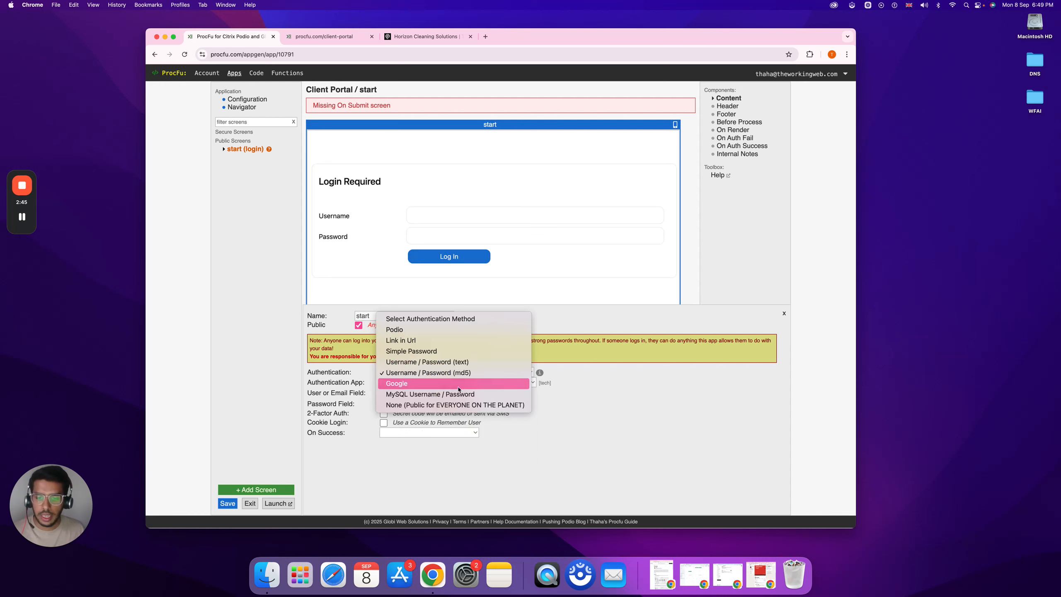
{"action": "left_click", "coordinate": [414, 35]}
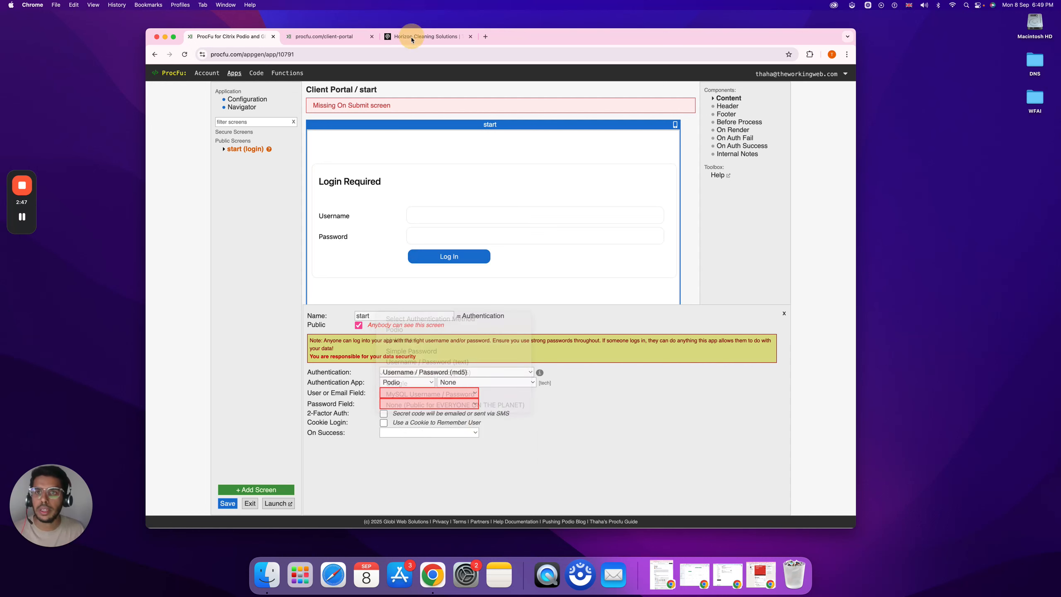
{"action": "left_click", "coordinate": [418, 36]}
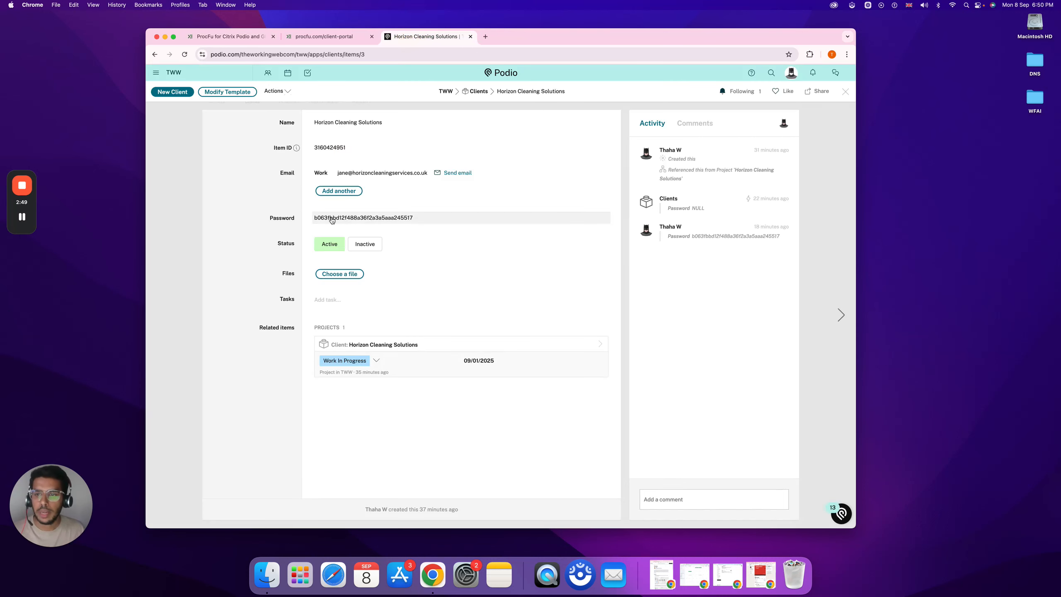
{"action": "left_click", "coordinate": [237, 38]}
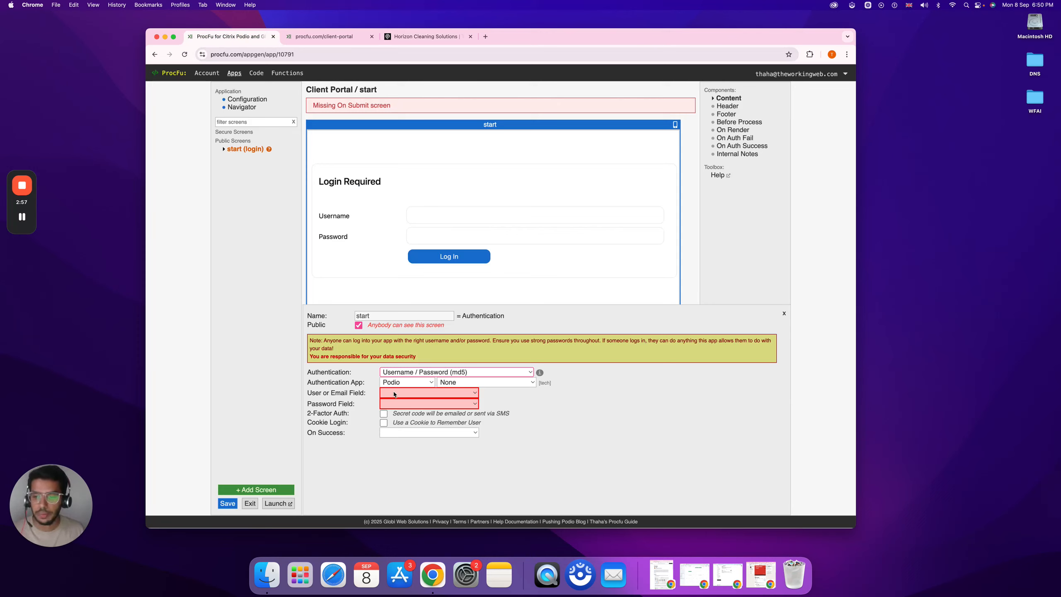
Set the authentication app to the Podio Clients app in the TWW workspace of The Working Web.
{"action": "left_click", "coordinate": [445, 383]}
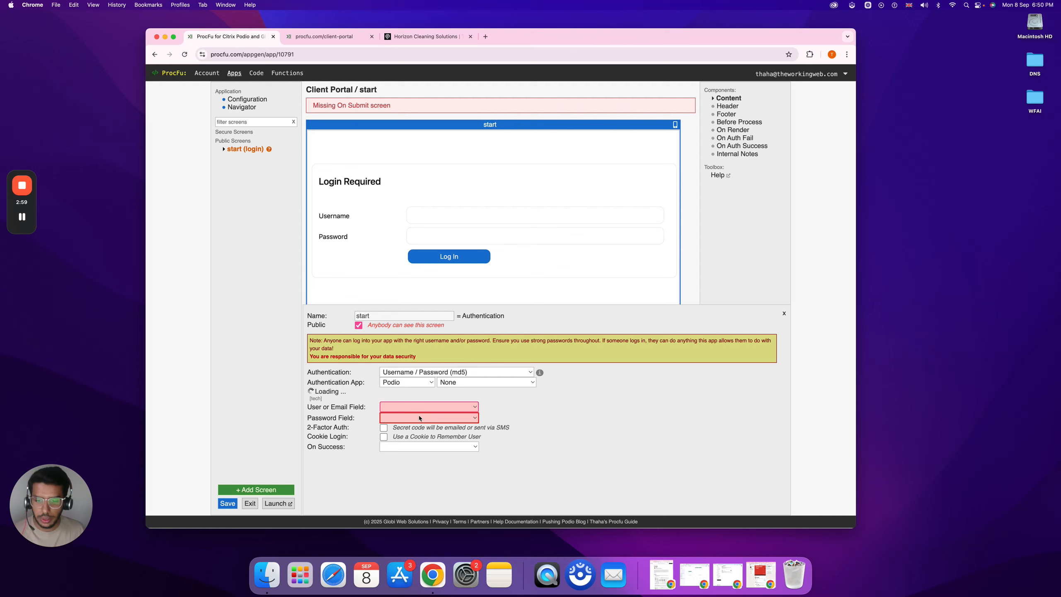
{"action": "left_click", "coordinate": [403, 386]}
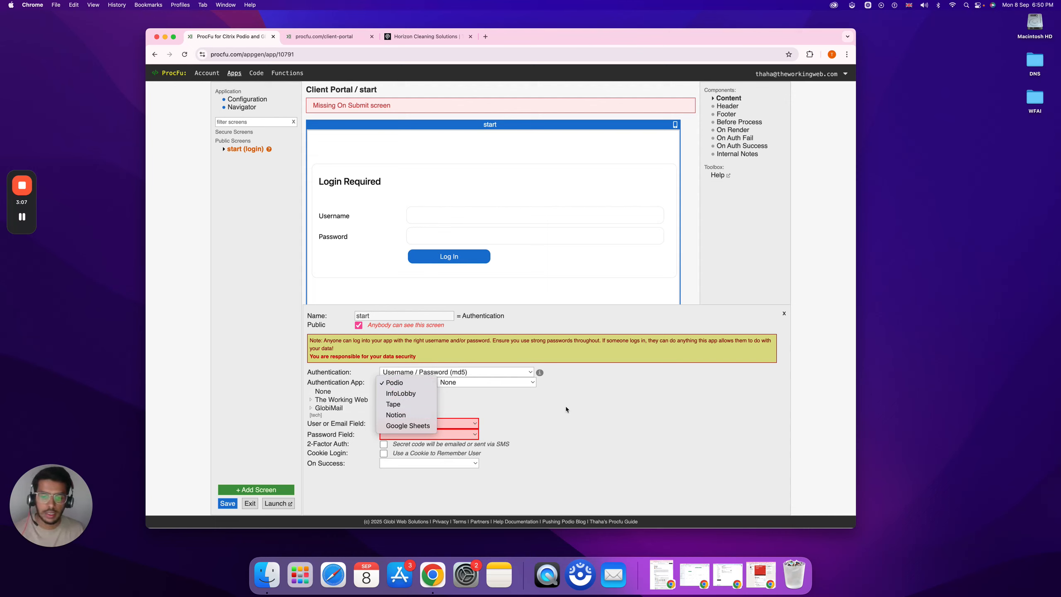
{"action": "left_click", "coordinate": [557, 419]}
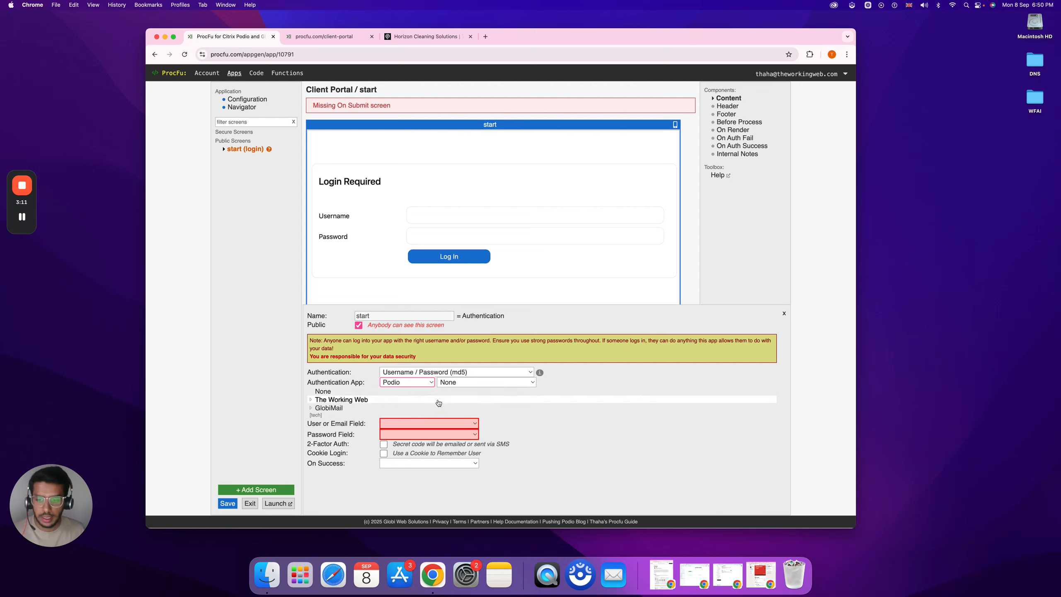
{"action": "left_click", "coordinate": [399, 400]}
{"action": "scroll", "coordinate": [355, 451], "scroll_direction": "down", "scroll_amount": 2}
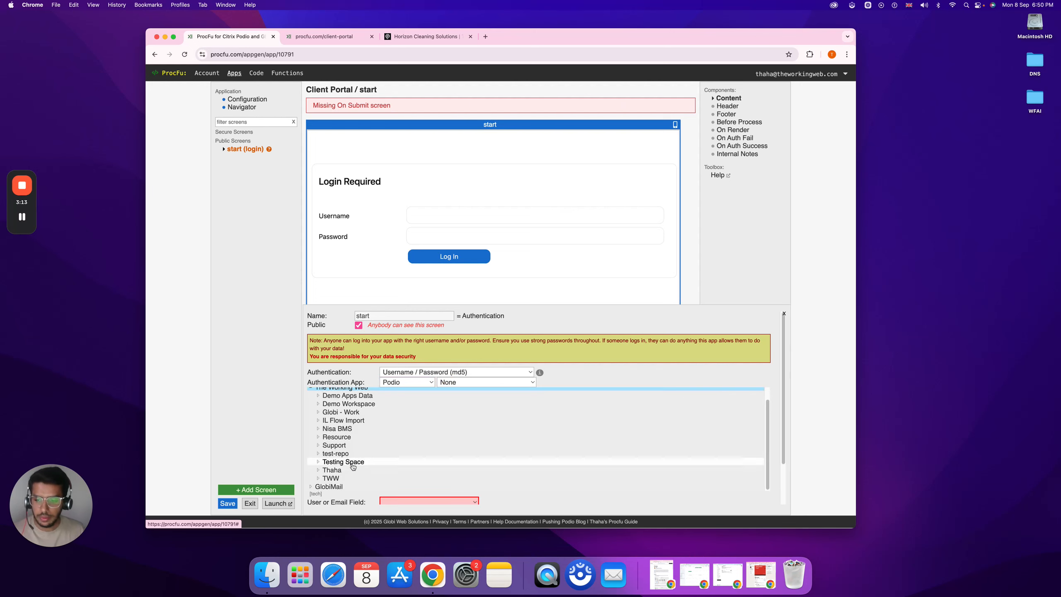
{"action": "left_click", "coordinate": [331, 478]}
{"action": "scroll", "coordinate": [326, 447], "scroll_direction": "down", "scroll_amount": 2}
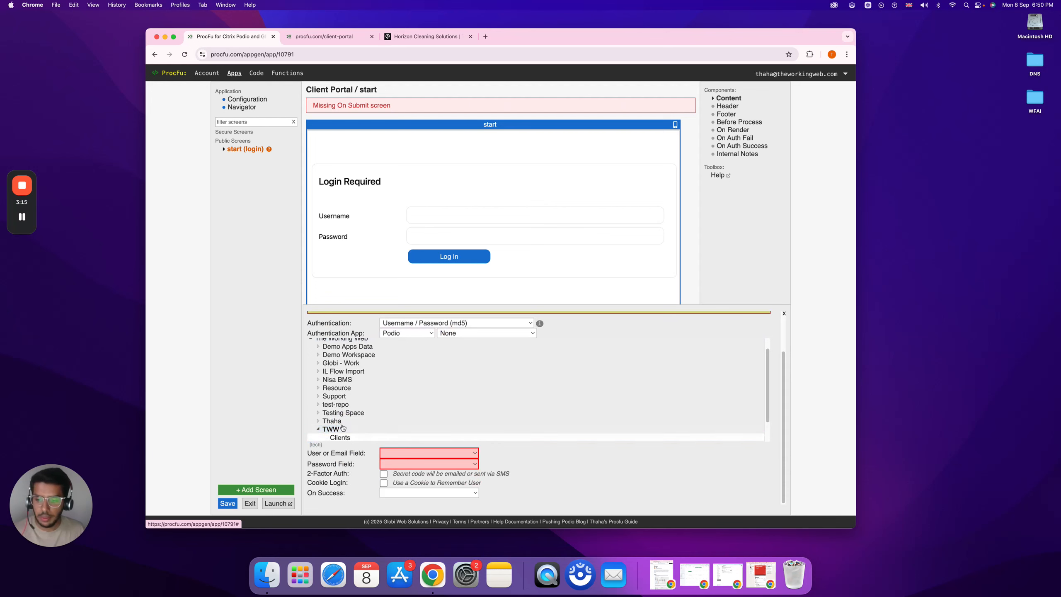
{"action": "scroll", "coordinate": [338, 418], "scroll_direction": "down", "scroll_amount": 2}
{"action": "left_click", "coordinate": [347, 405]}
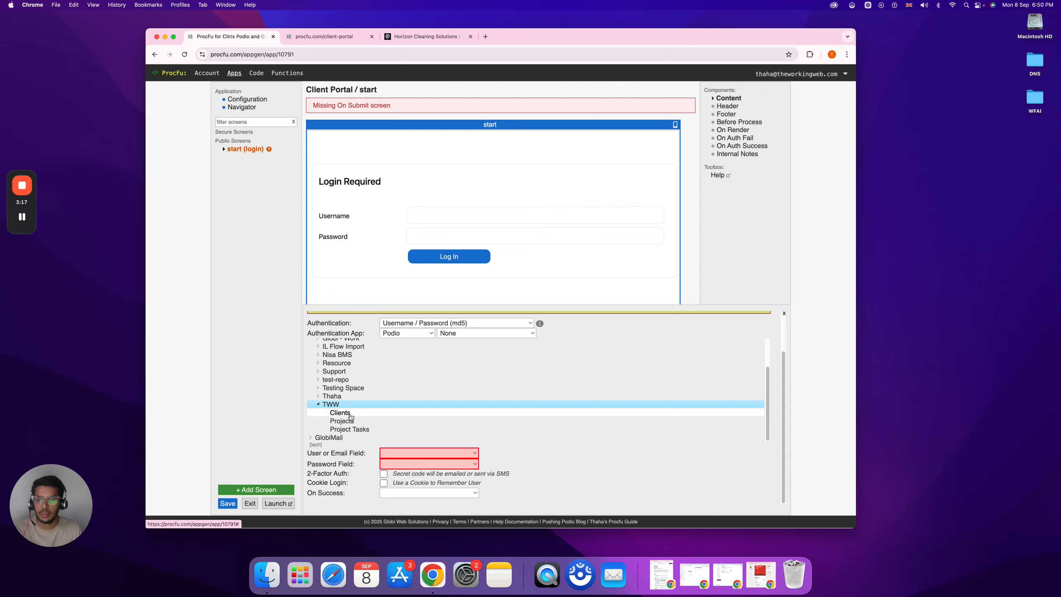
{"action": "left_click", "coordinate": [339, 412]}
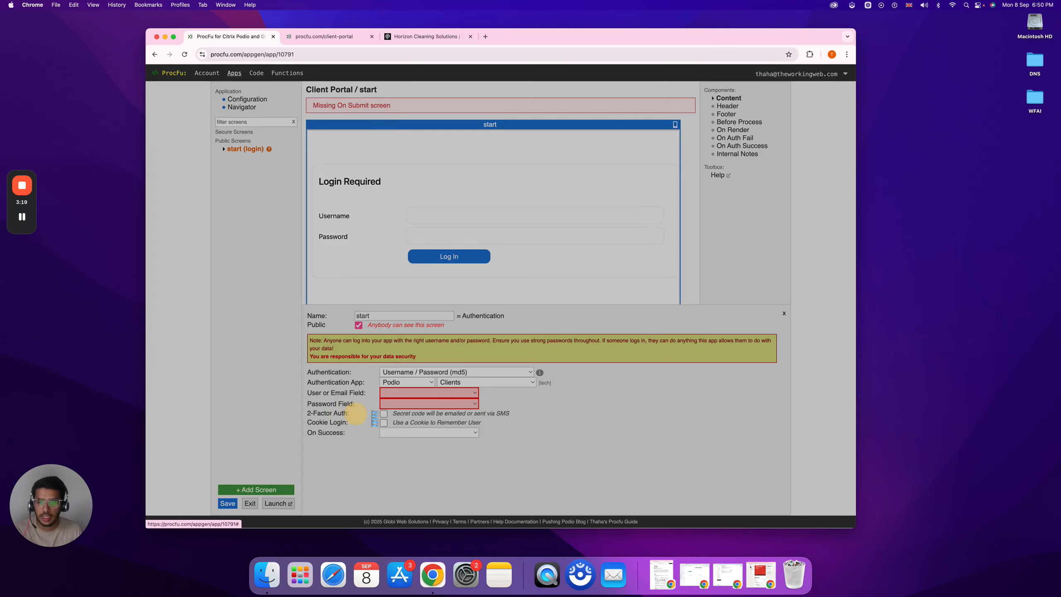
Map the login's user field to Email and its password field to Password, and save the app.
{"action": "left_click", "coordinate": [411, 395]}
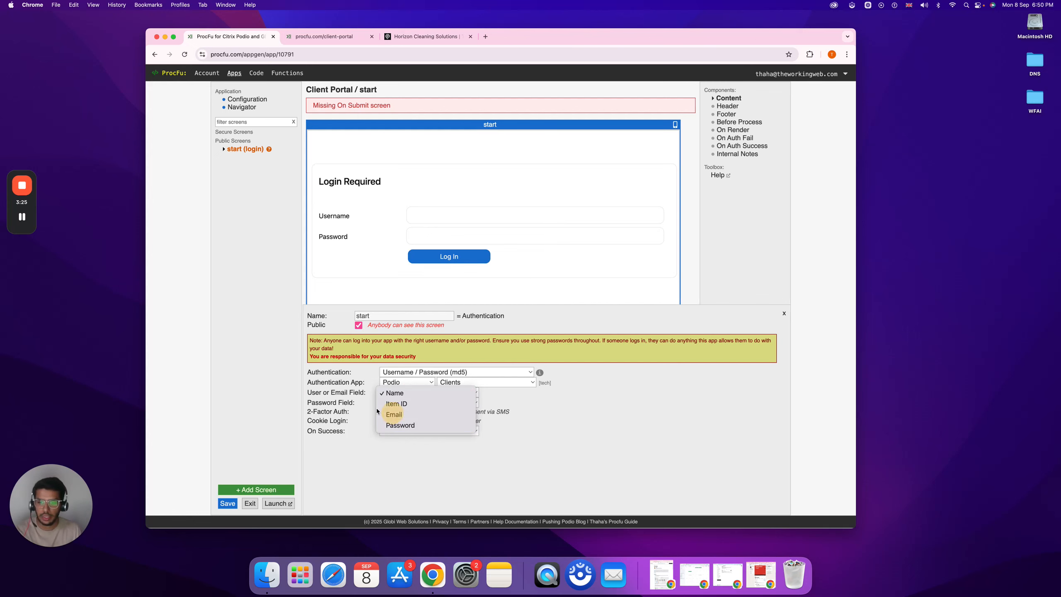
{"action": "left_click", "coordinate": [393, 414]}
{"action": "left_click", "coordinate": [410, 404]}
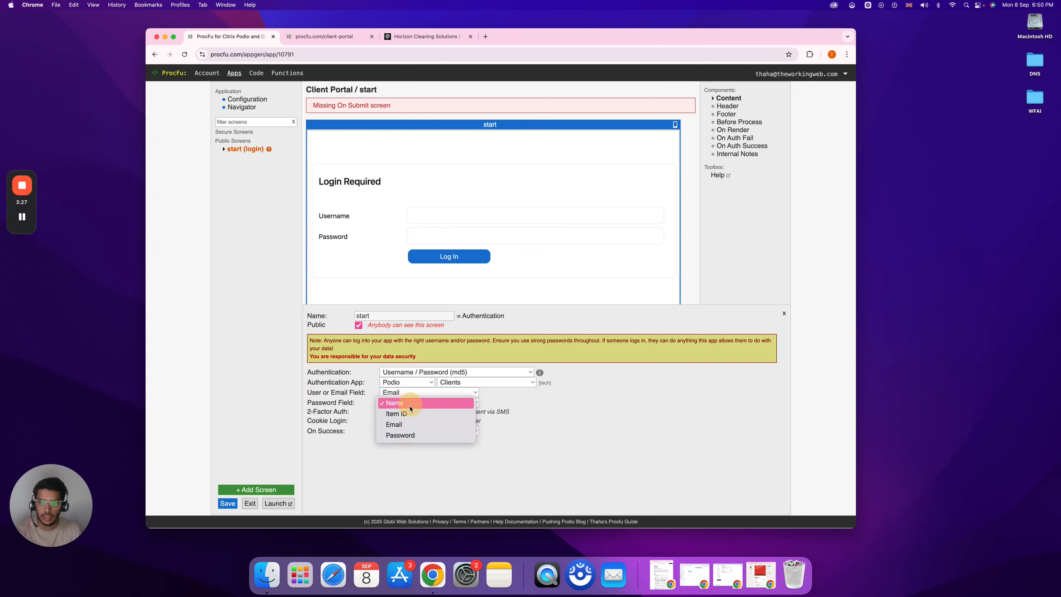
{"action": "left_click", "coordinate": [419, 434]}
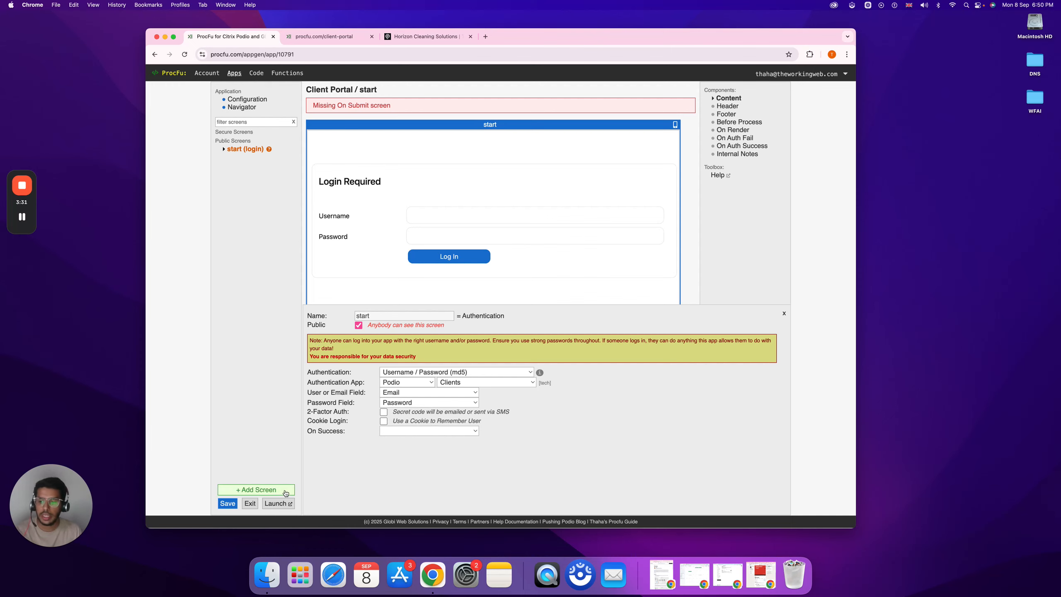
{"action": "left_click", "coordinate": [233, 506]}
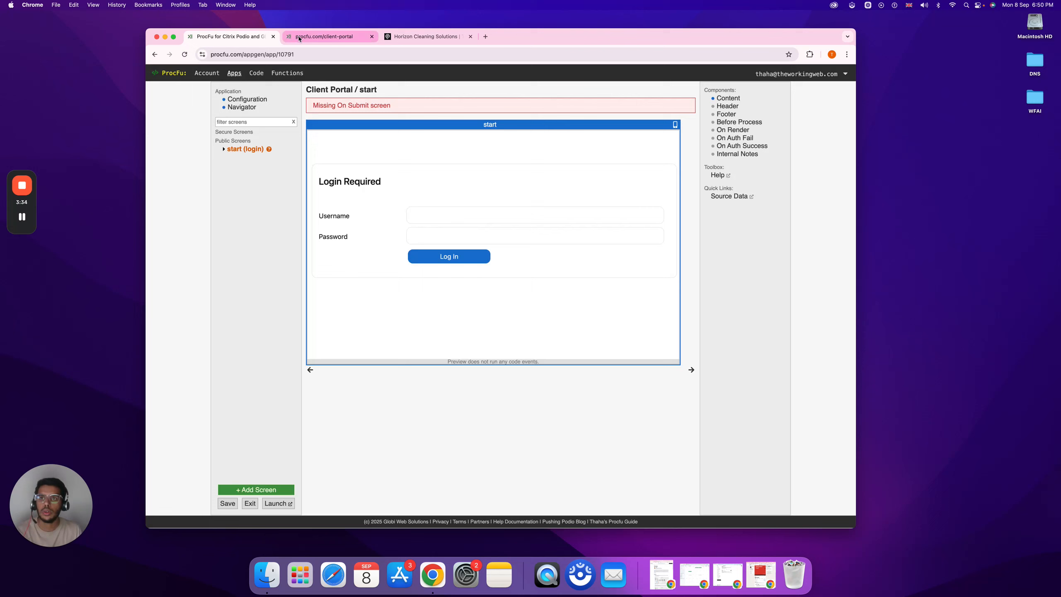
Reload the live client-portal page and examine its login form.
{"action": "left_click", "coordinate": [323, 37]}
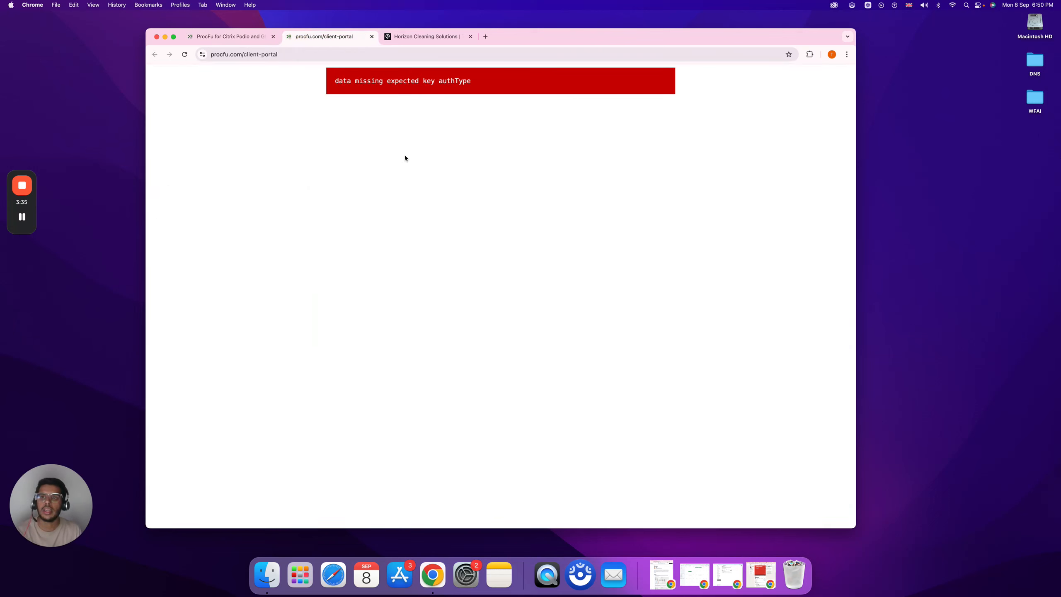
{"action": "left_click", "coordinate": [184, 55]}
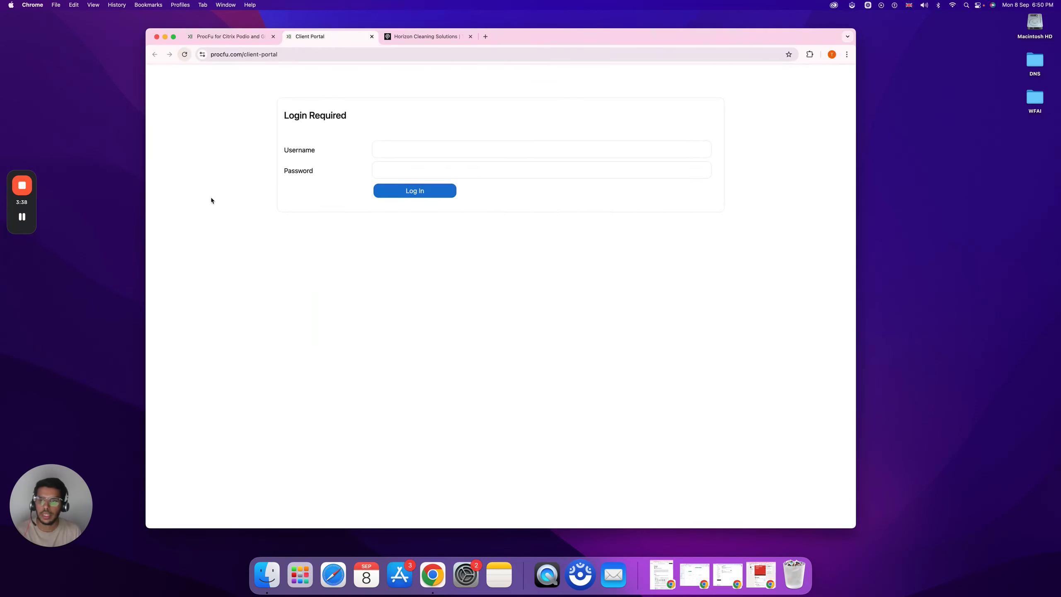
{"action": "left_click", "coordinate": [235, 38]}
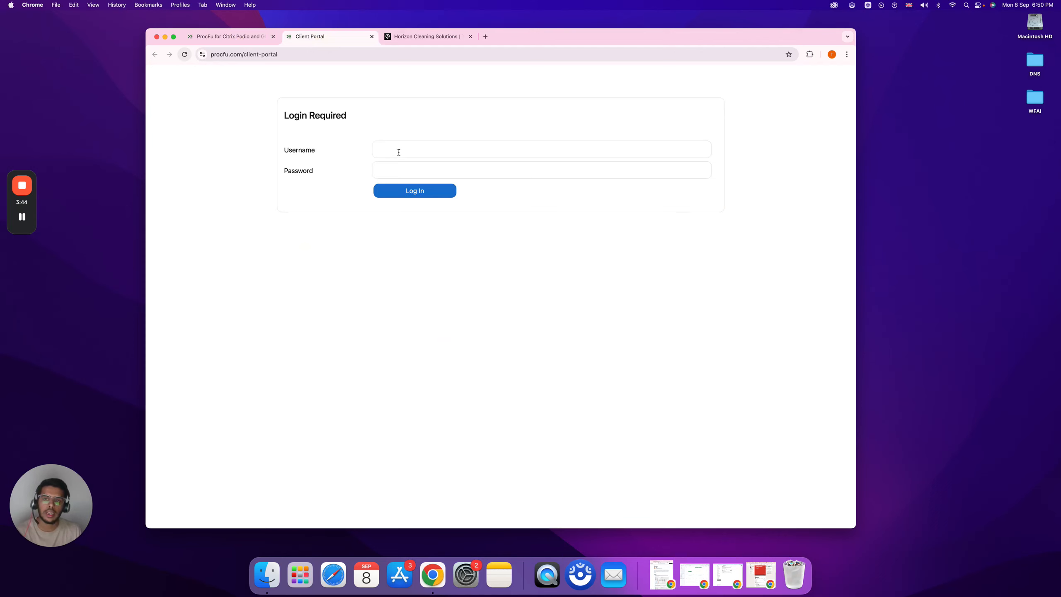
{"action": "left_click", "coordinate": [399, 152]}
{"action": "left_click", "coordinate": [276, 89]}
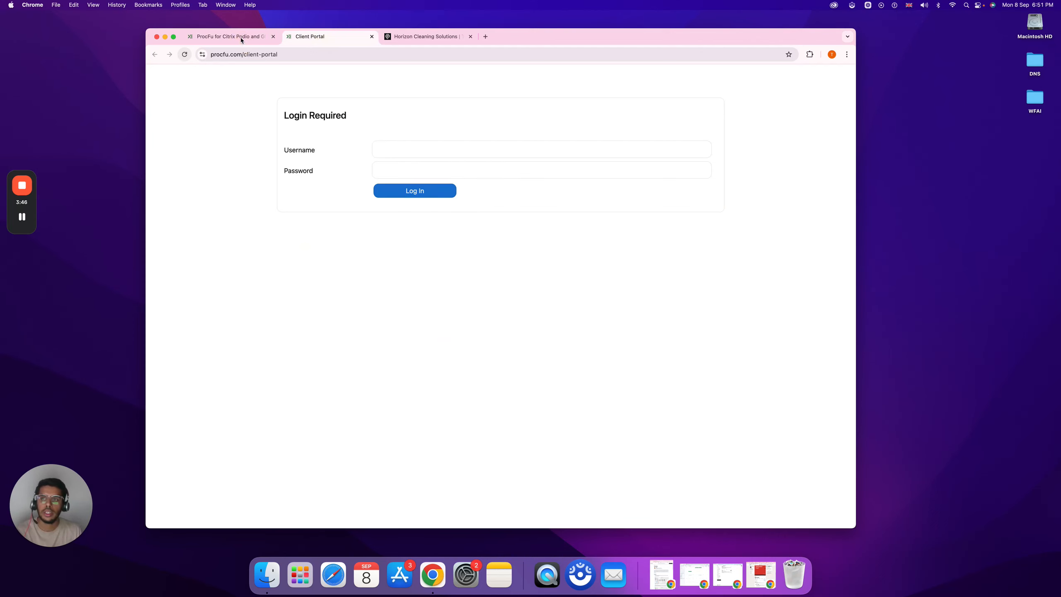
Open the client's related project in Podio and move the Title field above Client in the Projects template, saving the change.
{"action": "left_click", "coordinate": [417, 35]}
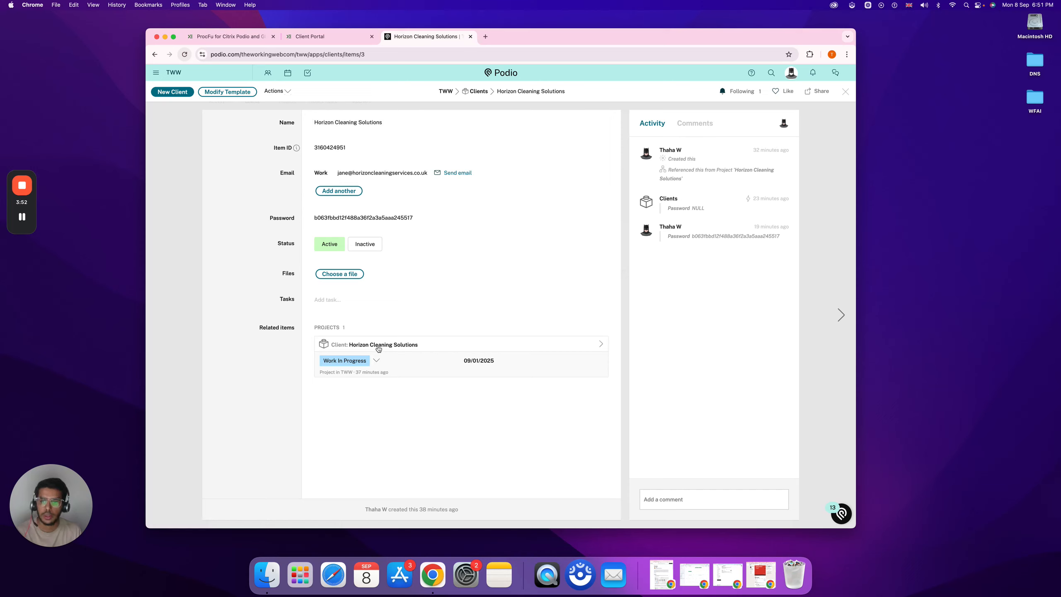
{"action": "left_click", "coordinate": [445, 350]}
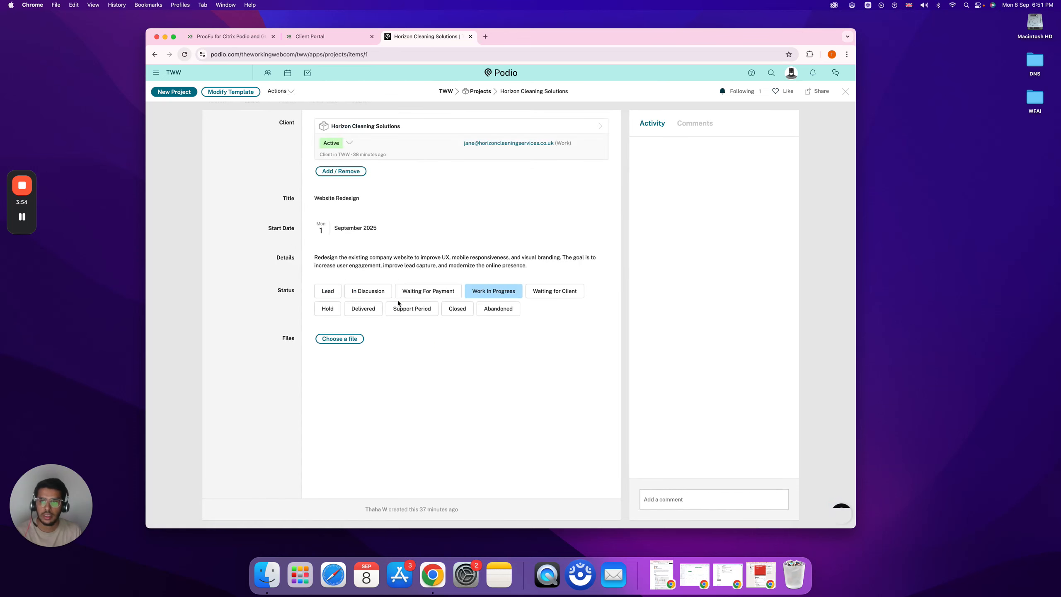
{"action": "left_click", "coordinate": [224, 92]}
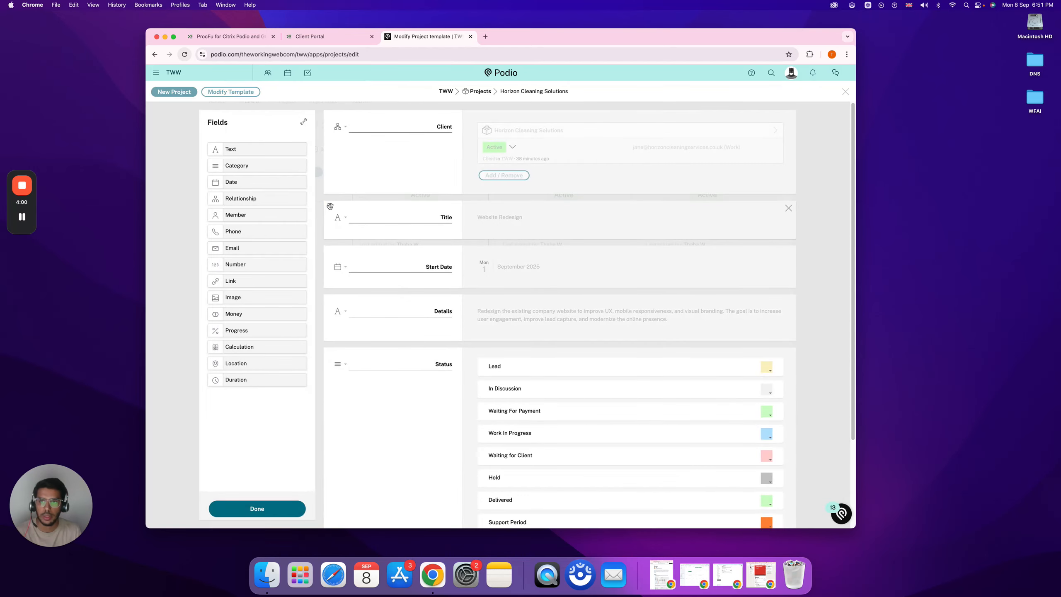
{"action": "left_click_drag", "start_coordinate": [330, 206], "coordinate": [329, 156]}
{"action": "left_click", "coordinate": [252, 505]}
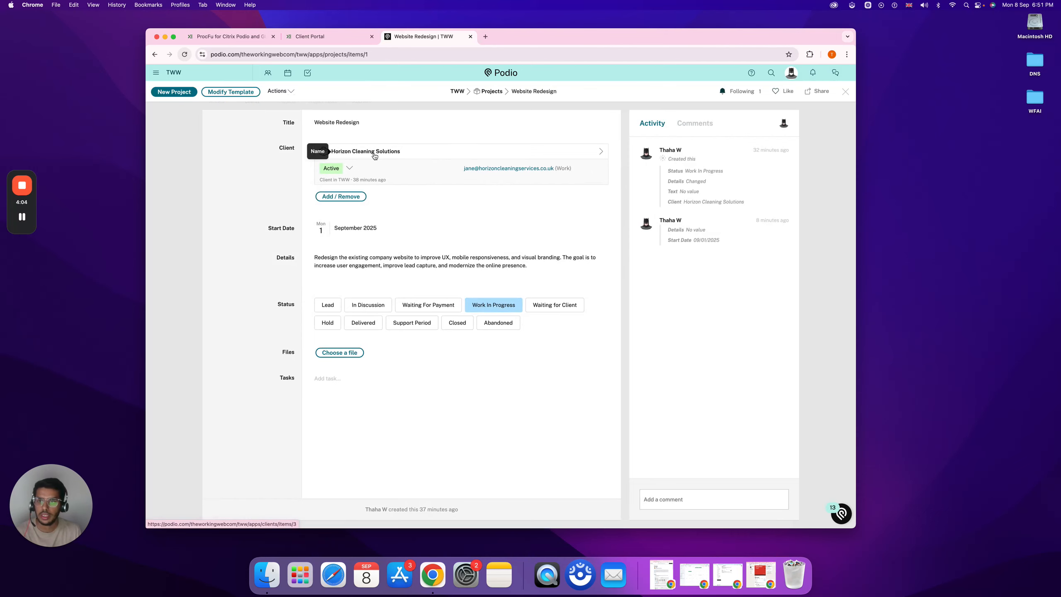
View the project's linked client record in Podio and return to the ProcFu app editor.
{"action": "left_click", "coordinate": [375, 154]}
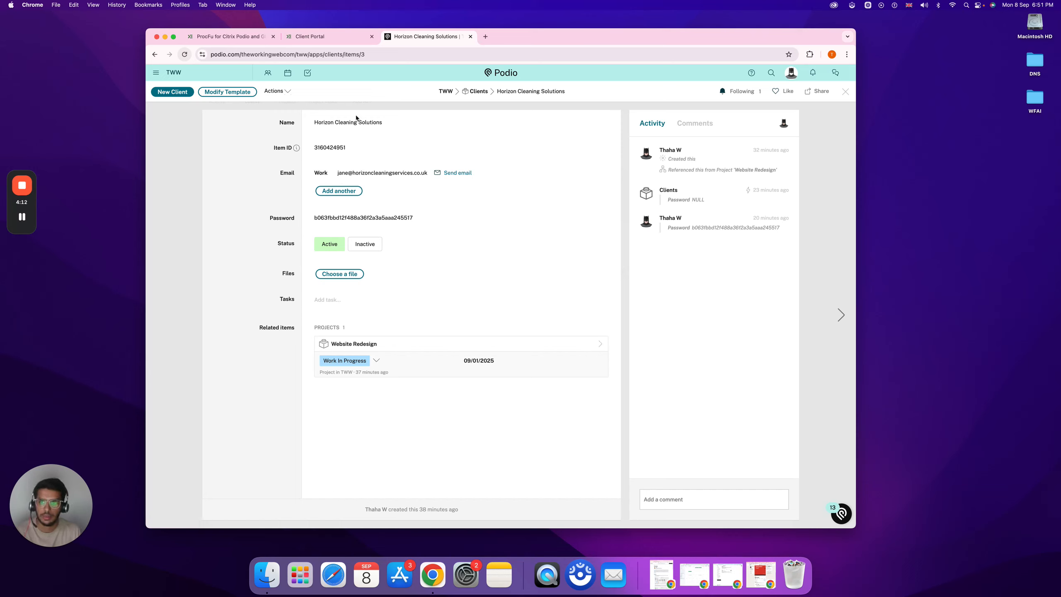
{"action": "left_click", "coordinate": [312, 42]}
{"action": "left_click", "coordinate": [227, 36]}
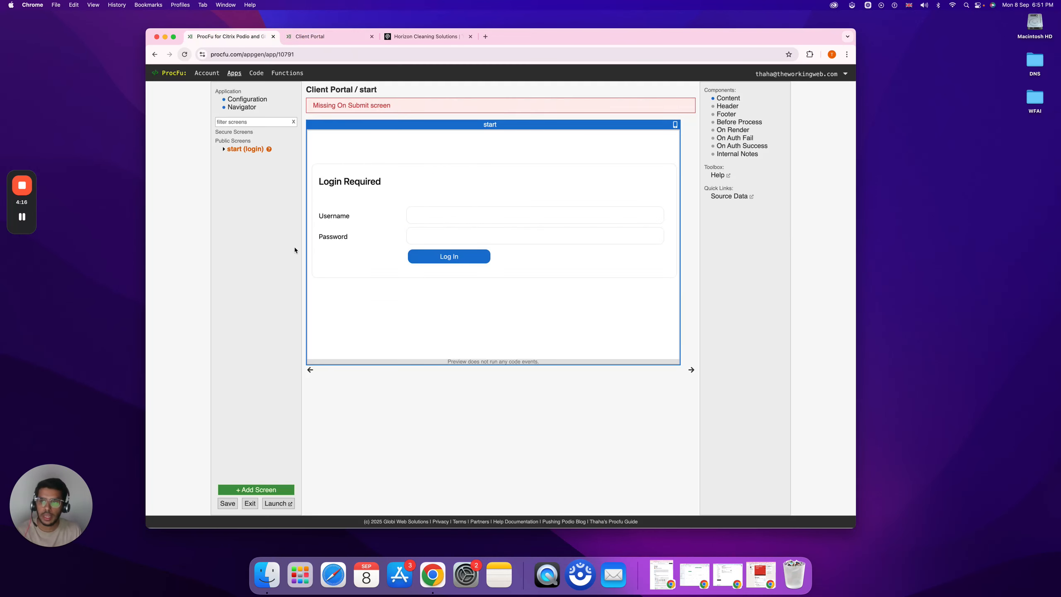
Add a Data Summary List screen and name it projects.
{"action": "left_click", "coordinate": [256, 490]}
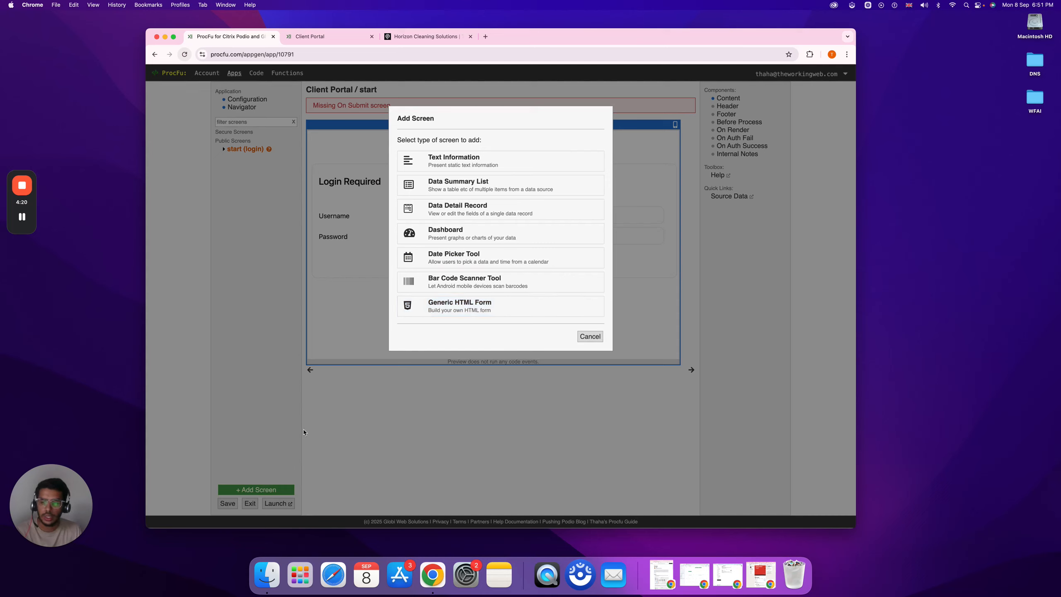
{"action": "left_click", "coordinate": [482, 192]}
{"action": "double_click", "coordinate": [378, 315]}
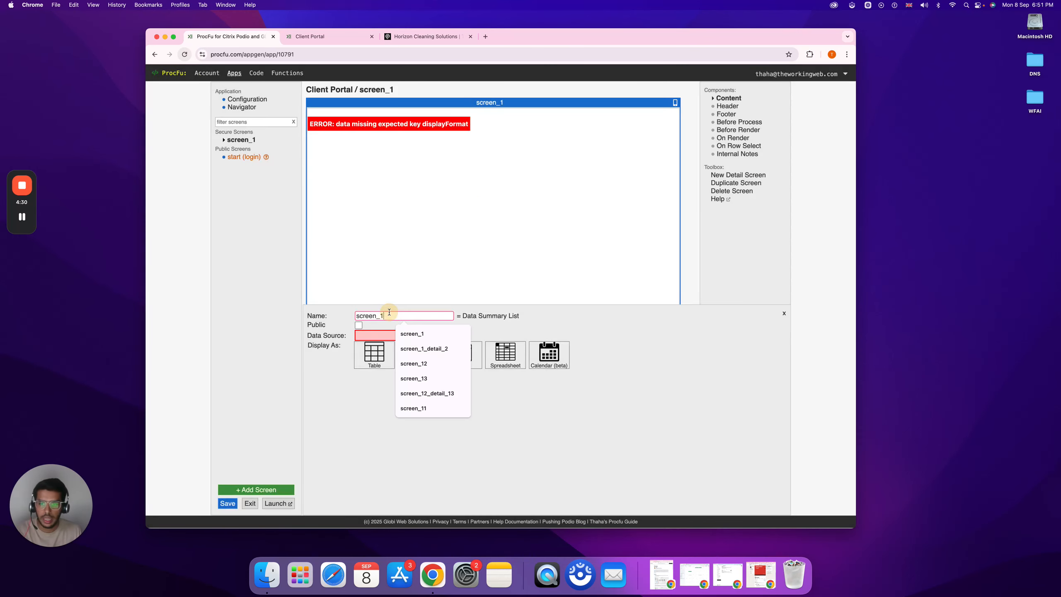
{"action": "type", "text": "projecxt"}
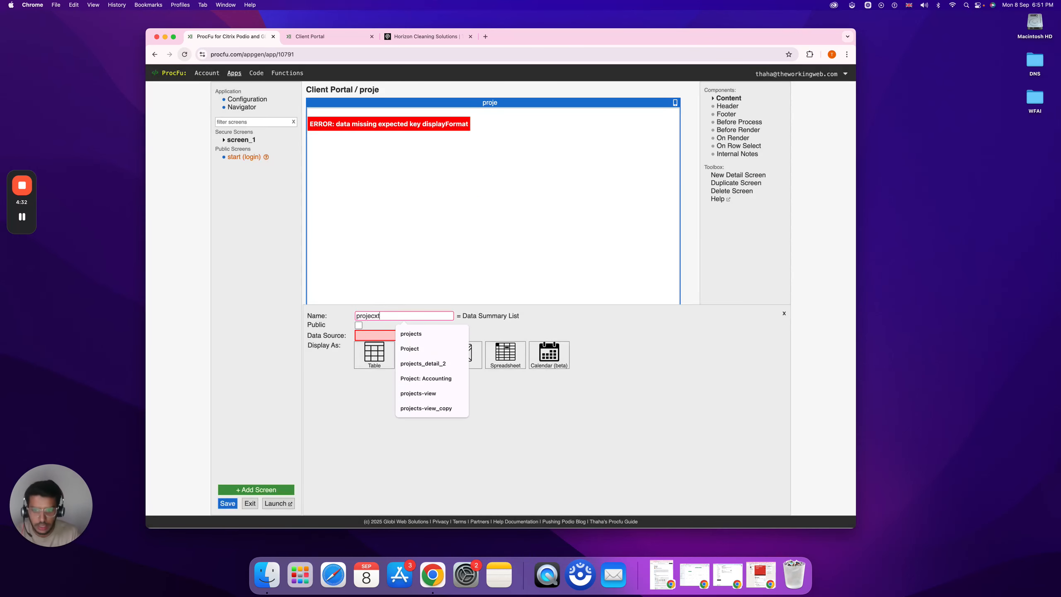
{"action": "key", "text": "BackSpace"}
{"action": "key", "text": "BackSpace"}
{"action": "type", "text": "ts"}
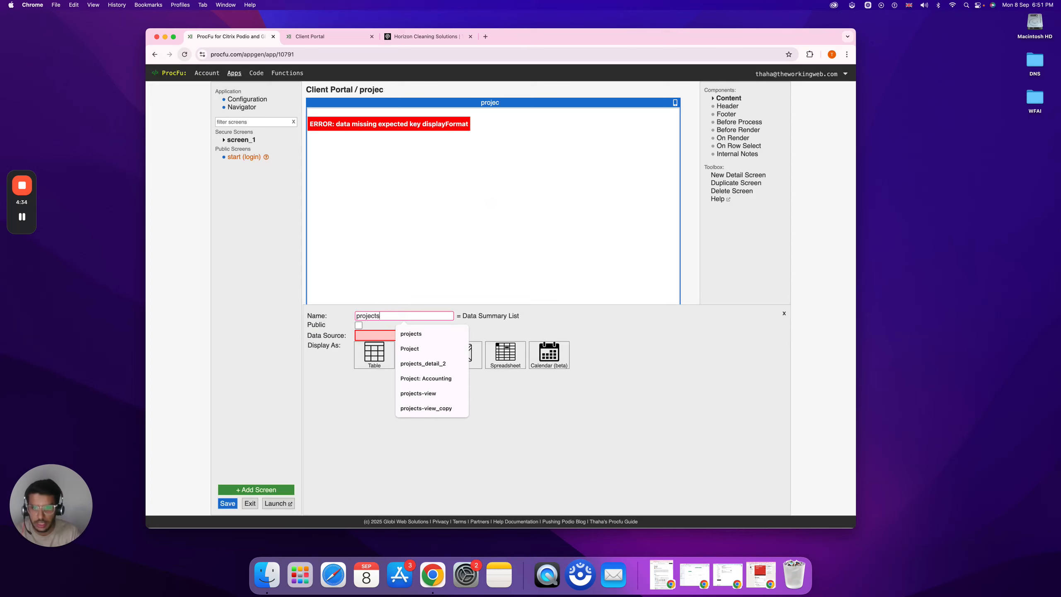
{"action": "key", "text": "Tab"}
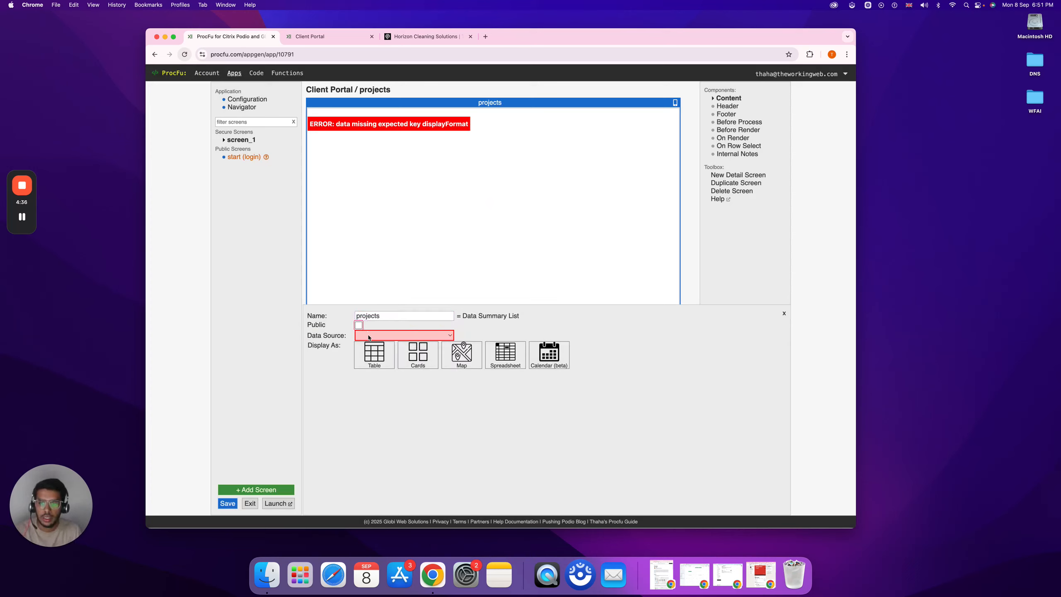
Source the projects screen's data from the Projects app in the TWW workspace in Podio, taking All Items.
{"action": "left_click", "coordinate": [369, 338]}
{"action": "left_click", "coordinate": [377, 354]}
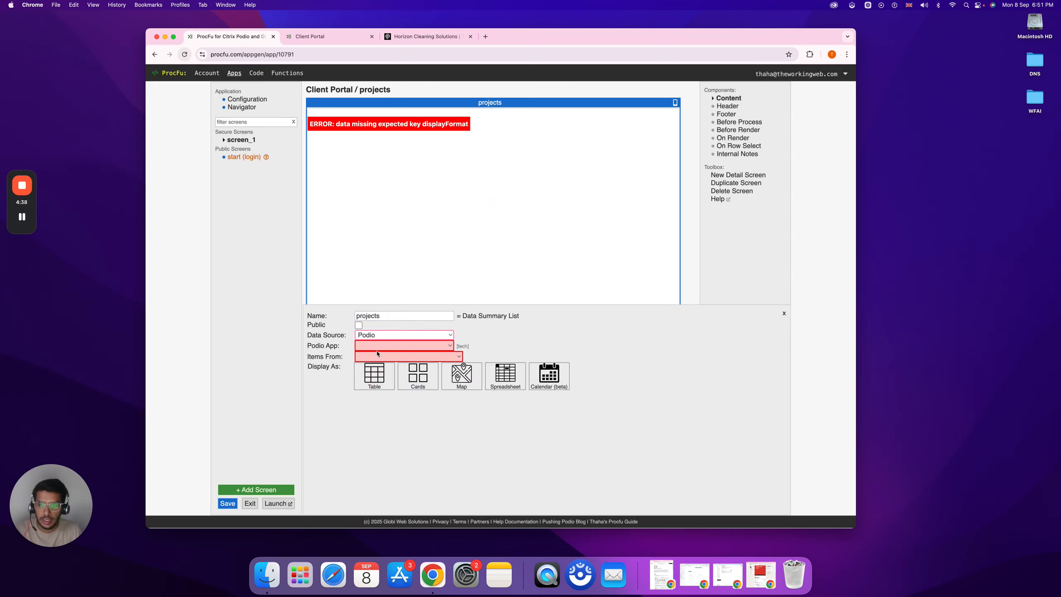
{"action": "left_click", "coordinate": [378, 346]}
{"action": "scroll", "coordinate": [335, 402], "scroll_direction": "down", "scroll_amount": 3}
{"action": "left_click", "coordinate": [331, 417]}
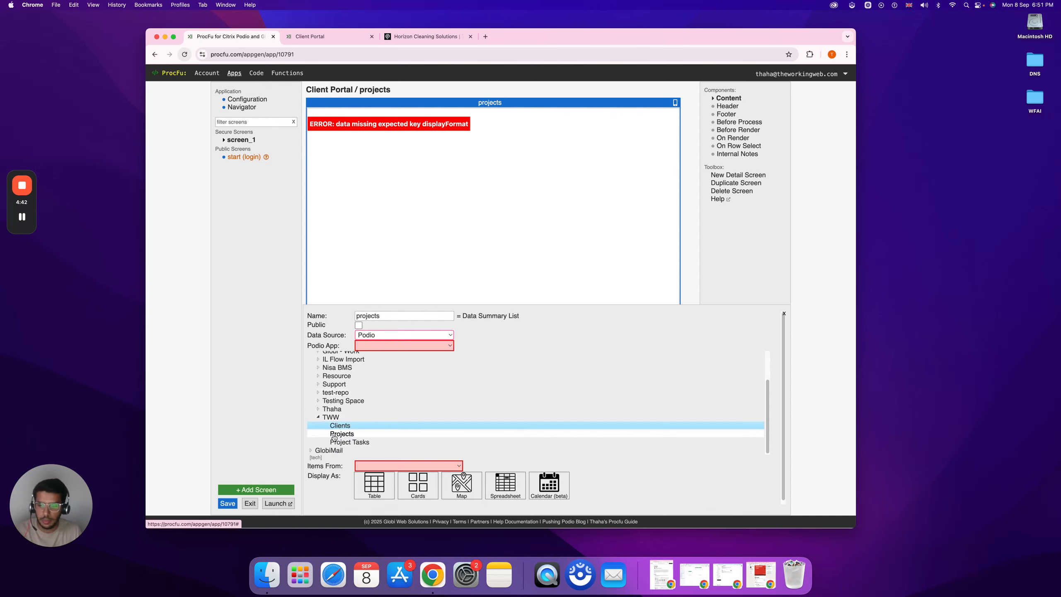
{"action": "left_click", "coordinate": [344, 434]}
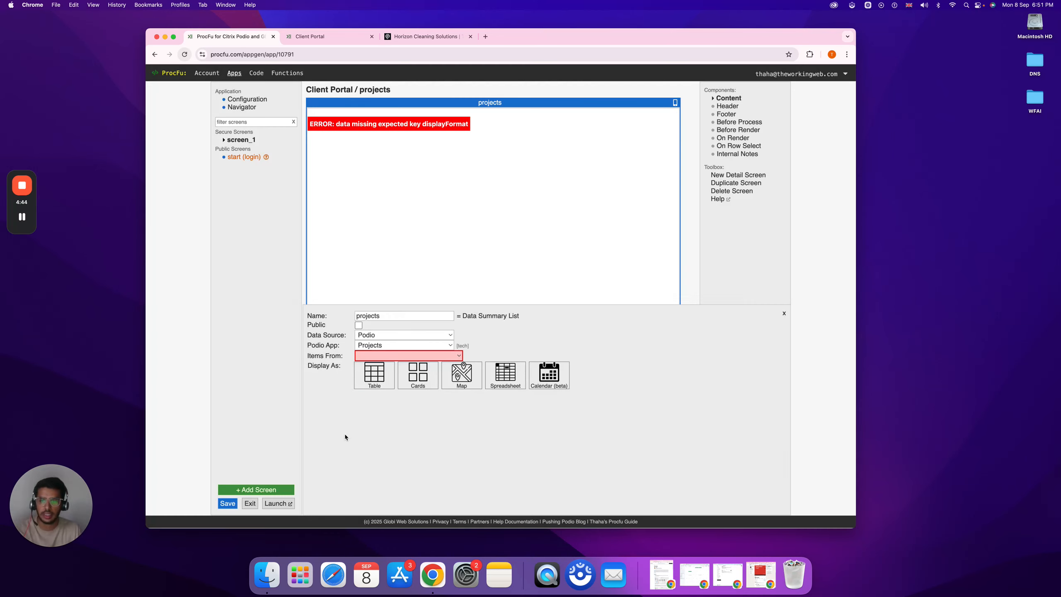
{"action": "left_click", "coordinate": [366, 357]}
{"action": "left_click", "coordinate": [371, 367]}
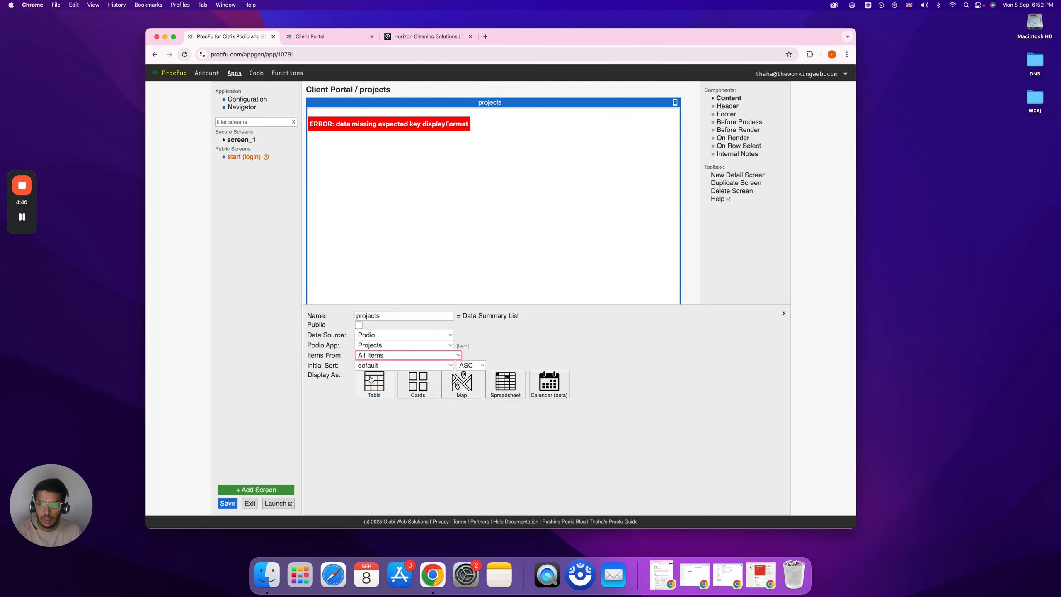
Display the projects list as a table showing the Title and Client fields, and save the app.
{"action": "left_click", "coordinate": [373, 387]}
{"action": "left_click", "coordinate": [360, 417]}
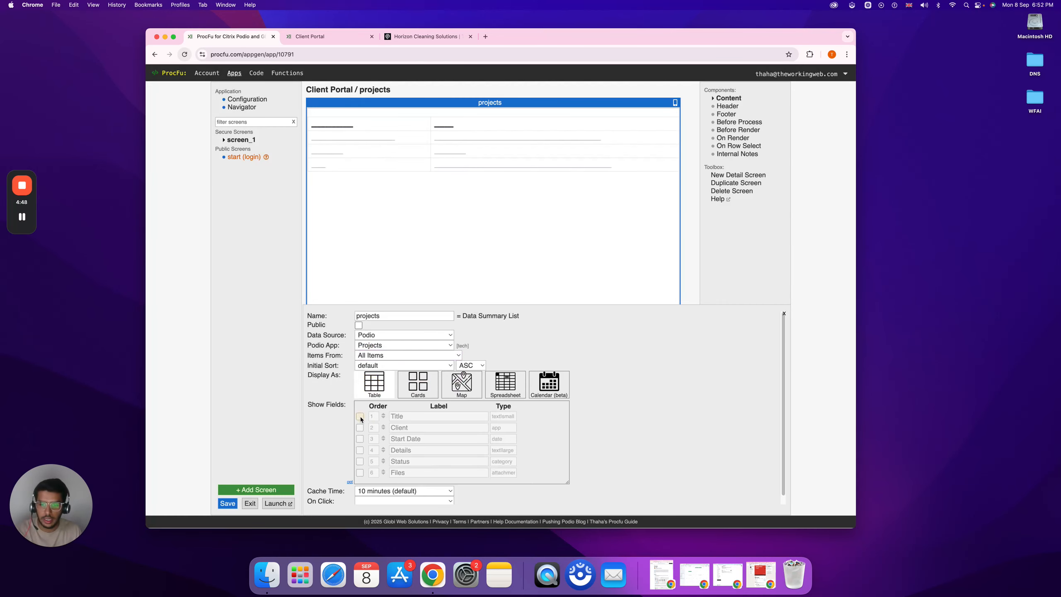
{"action": "left_click", "coordinate": [360, 428]}
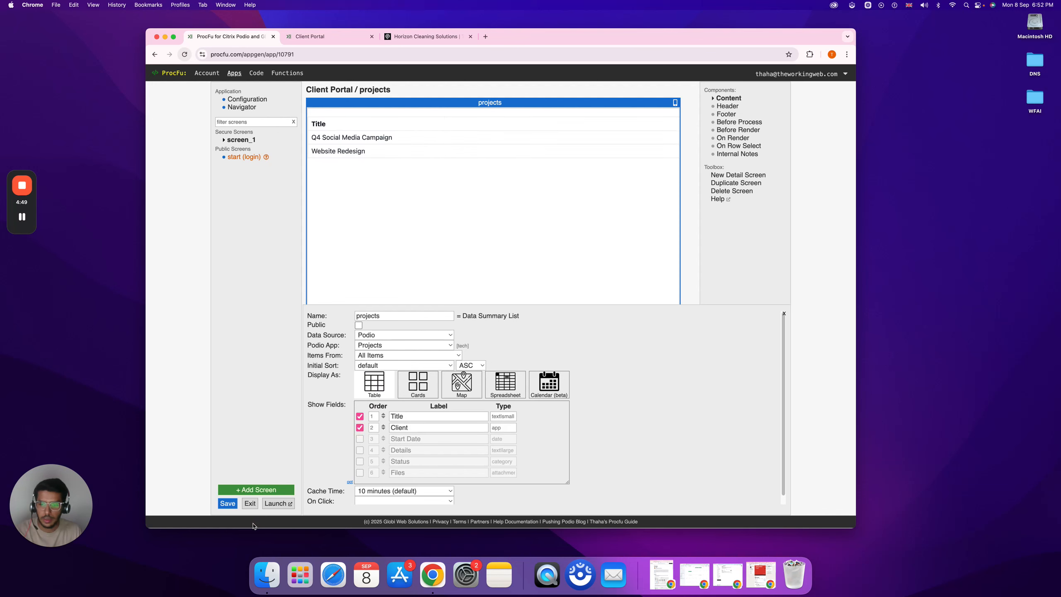
{"action": "left_click", "coordinate": [227, 504]}
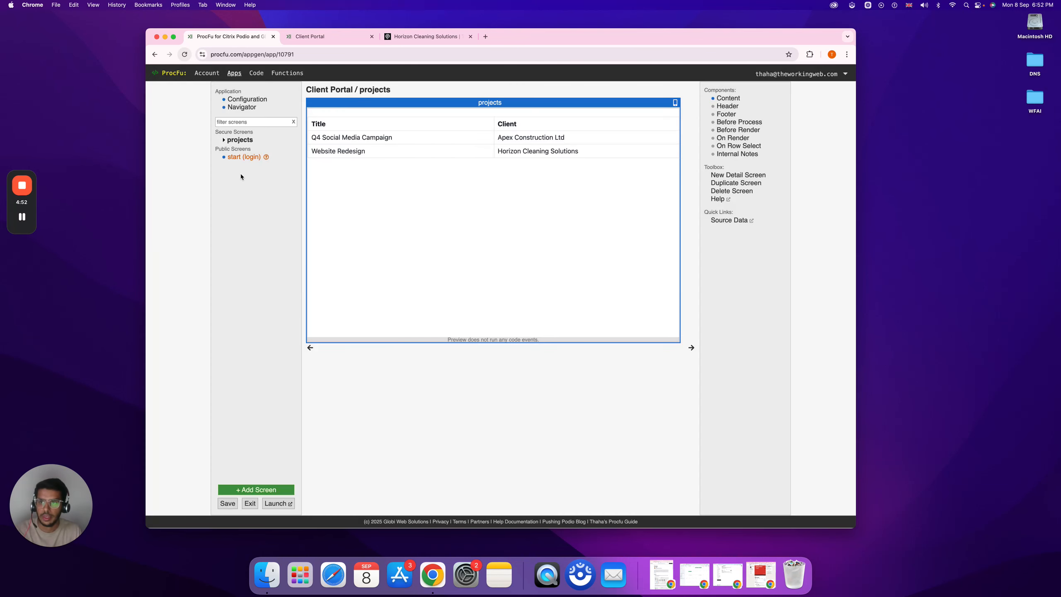
Make the start login screen lead to the projects screen on success, and save the app.
{"action": "left_click", "coordinate": [247, 158]}
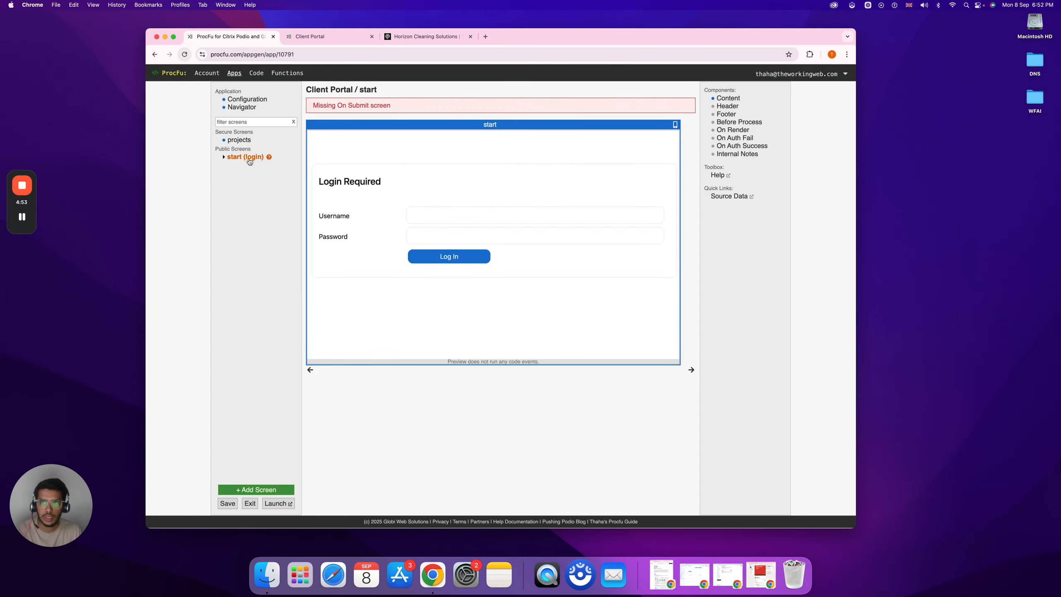
{"action": "left_click", "coordinate": [728, 98]}
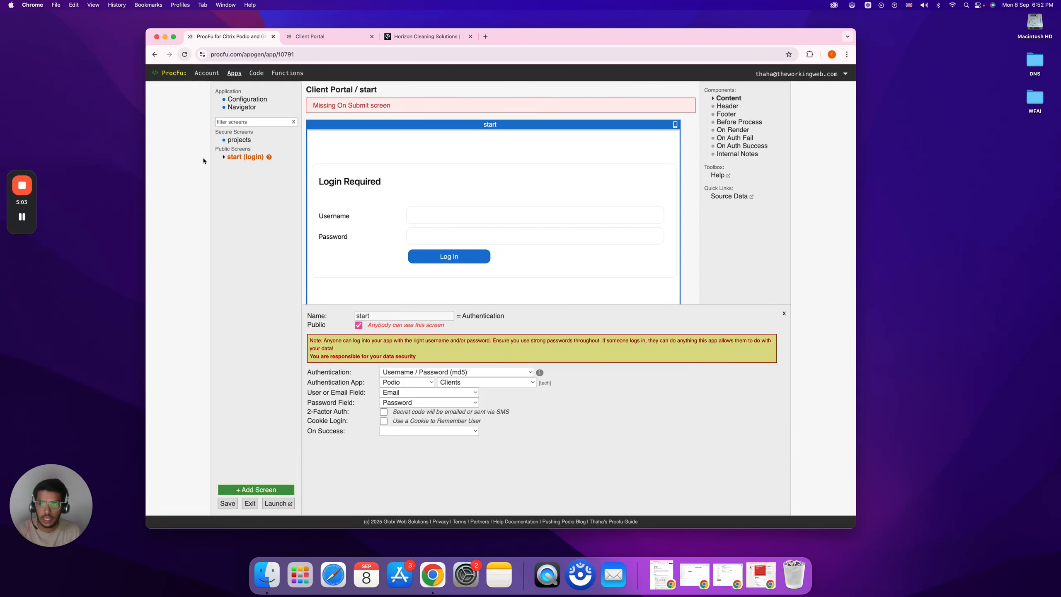
{"action": "left_click", "coordinate": [397, 431]}
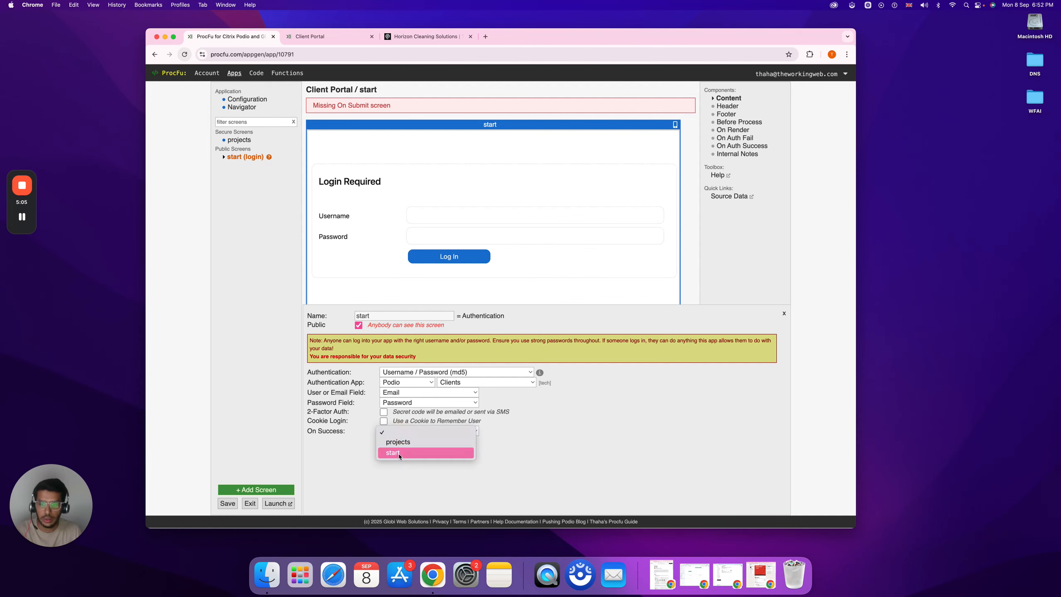
{"action": "left_click", "coordinate": [395, 443]}
{"action": "left_click", "coordinate": [227, 504]}
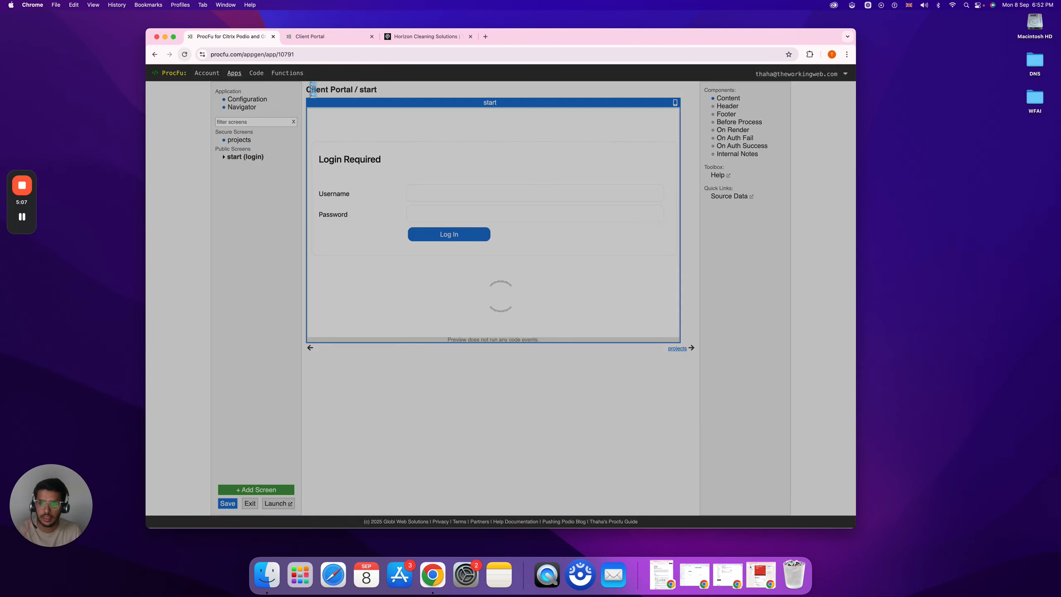
Reload the live client portal and fill in the username with the client's email copied from the Horizon Cleaning Solutions record in Podio.
{"action": "left_click", "coordinate": [327, 36]}
{"action": "left_click", "coordinate": [185, 55]}
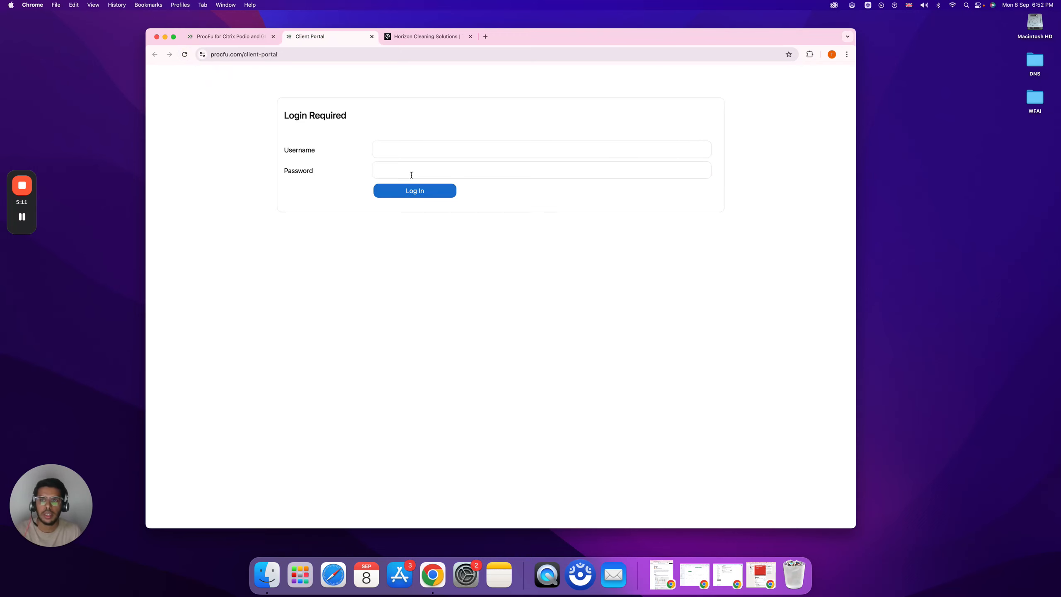
{"action": "left_click", "coordinate": [426, 37]}
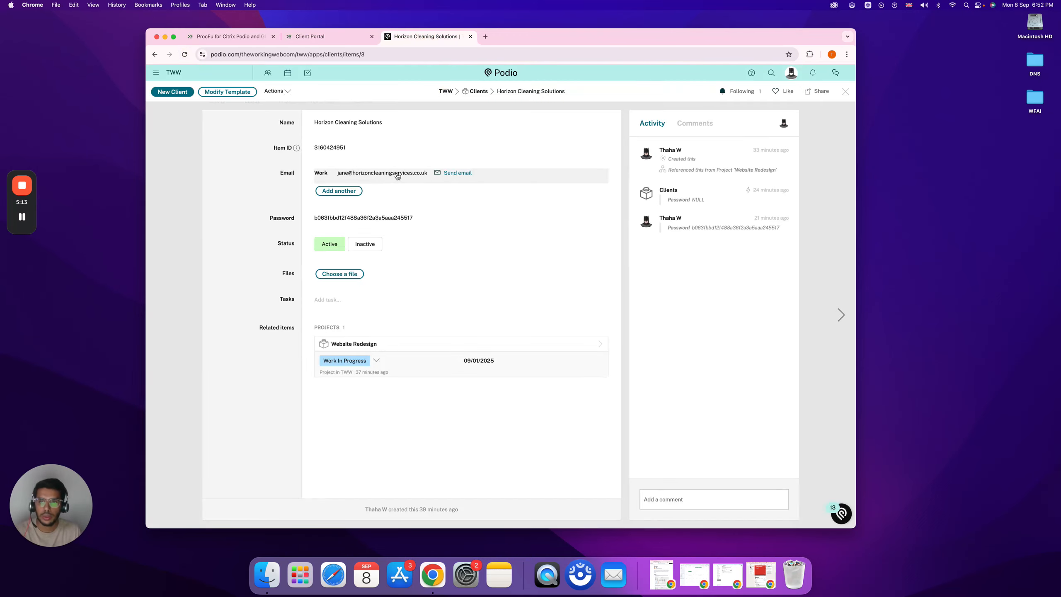
{"action": "left_click", "coordinate": [395, 181]}
{"action": "key", "text": "super+a"}
{"action": "key", "text": "super+c"}
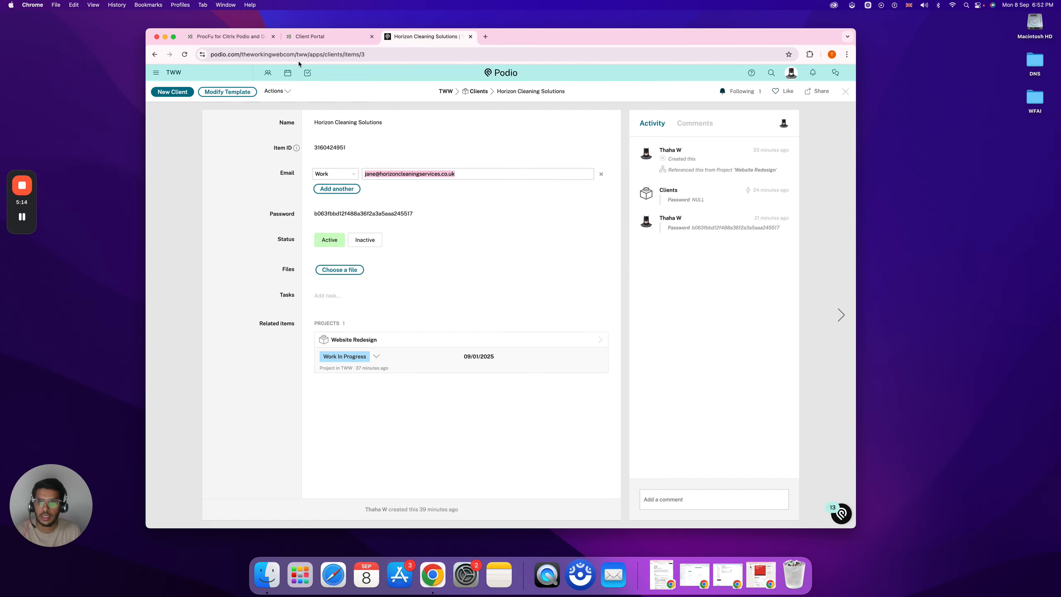
{"action": "left_click", "coordinate": [316, 32]}
{"action": "left_click", "coordinate": [379, 149]}
{"action": "key", "text": "super+v"}
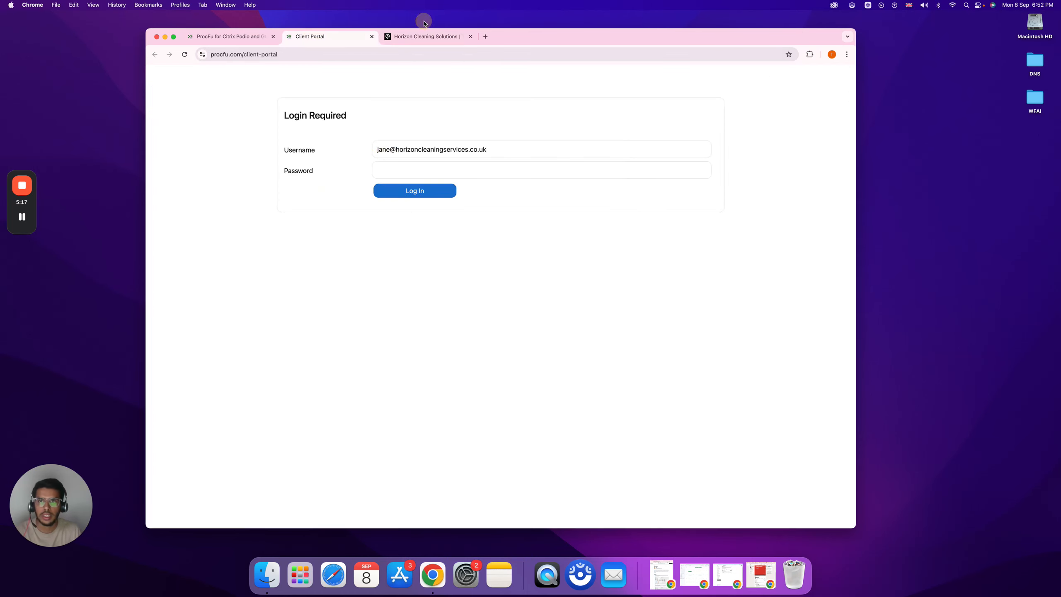
Copy the client's item ID from Podio into the portal's password field, log in, and dismiss the browser's offer to save the password.
{"action": "left_click", "coordinate": [422, 37]}
{"action": "double_click", "coordinate": [330, 147]}
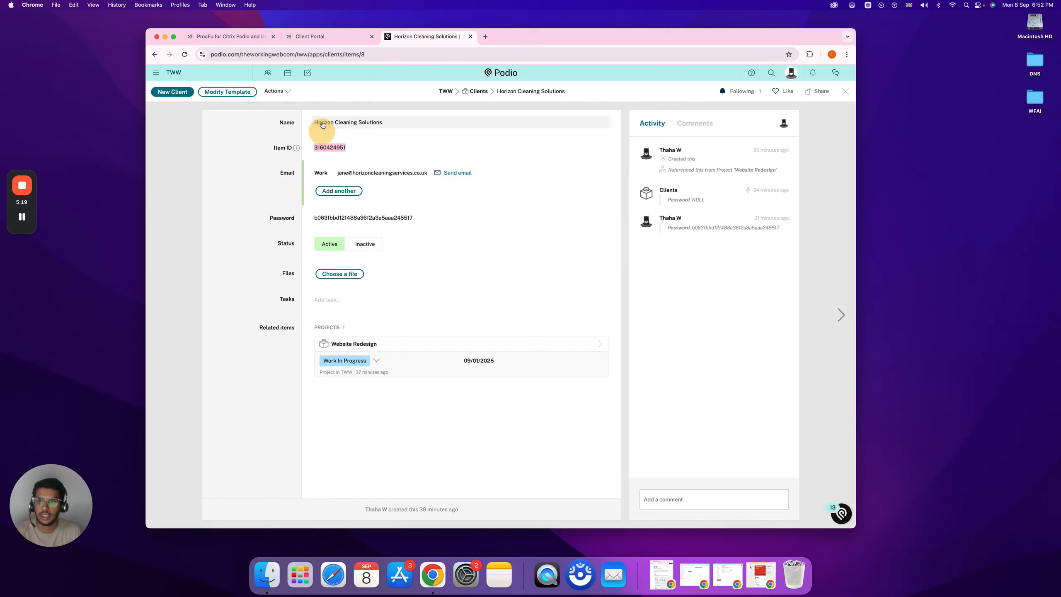
{"action": "key", "text": "super+c"}
{"action": "left_click", "coordinate": [328, 37]}
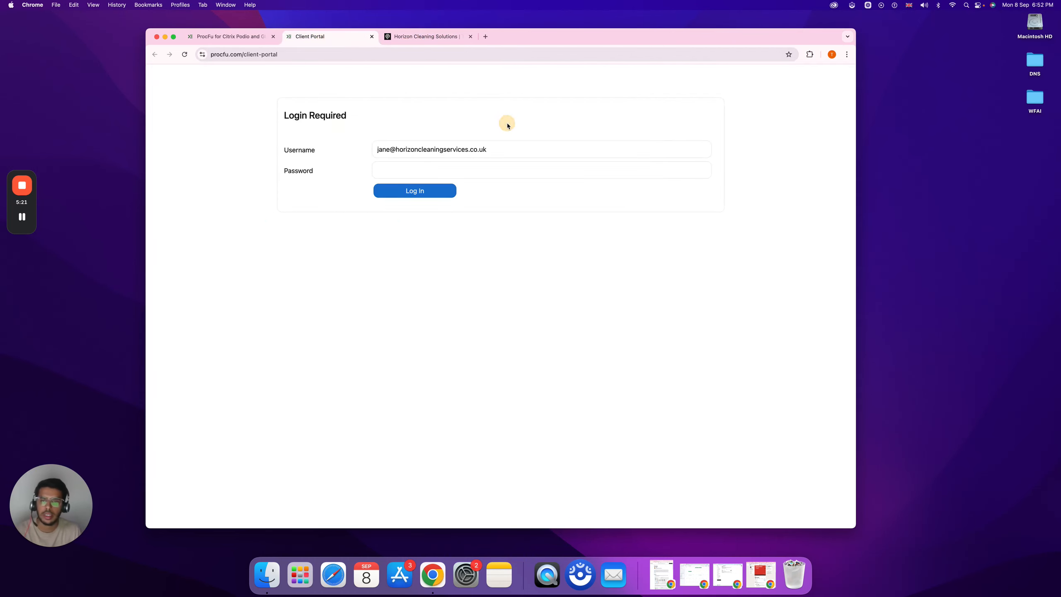
{"action": "left_click", "coordinate": [467, 165]}
{"action": "key", "text": "super+v"}
{"action": "left_click", "coordinate": [414, 192]}
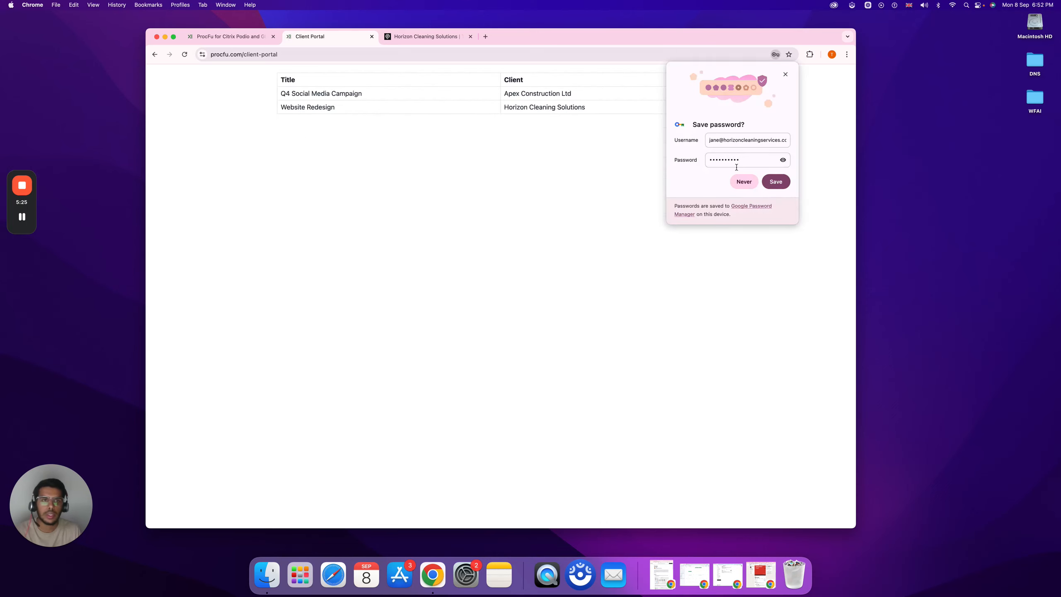
{"action": "left_click", "coordinate": [785, 74]}
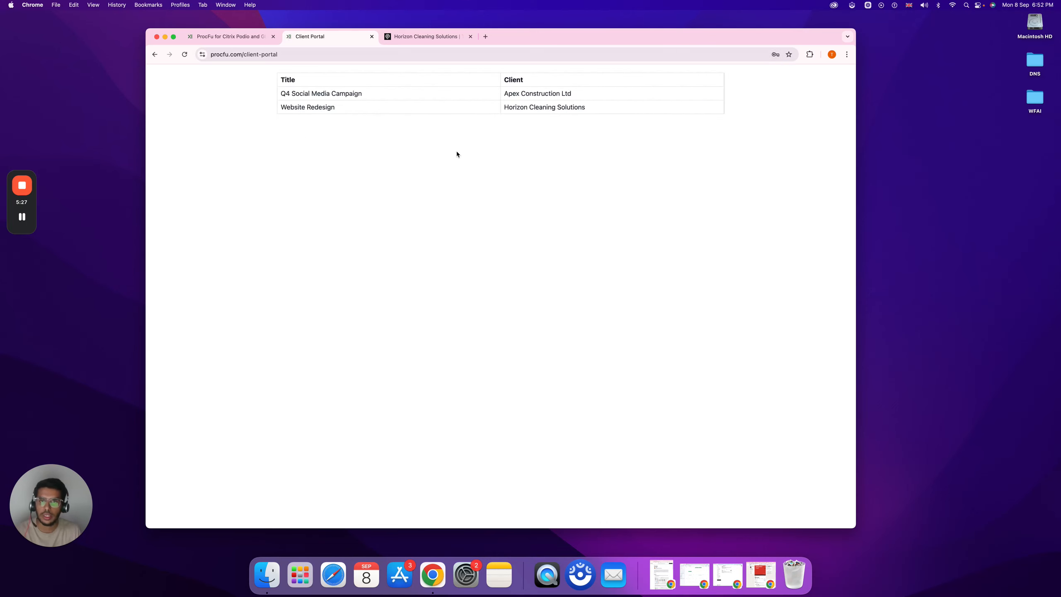
Compare the projects and clients listed in the live portal with the related projects on the Horizon Cleaning Solutions record in Podio.
{"action": "left_click", "coordinate": [392, 38]}
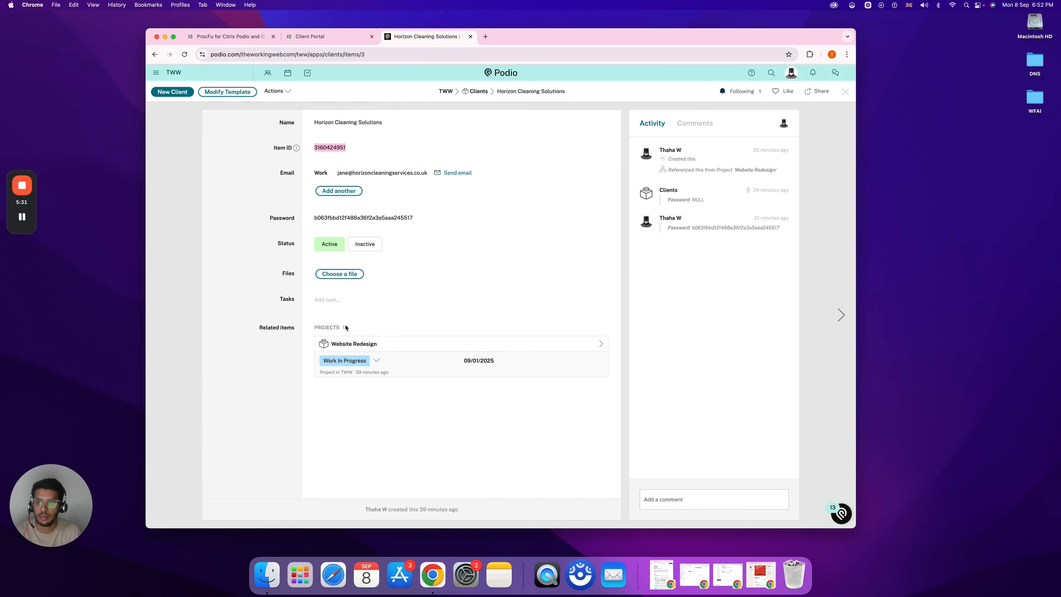
{"action": "left_click", "coordinate": [329, 37]}
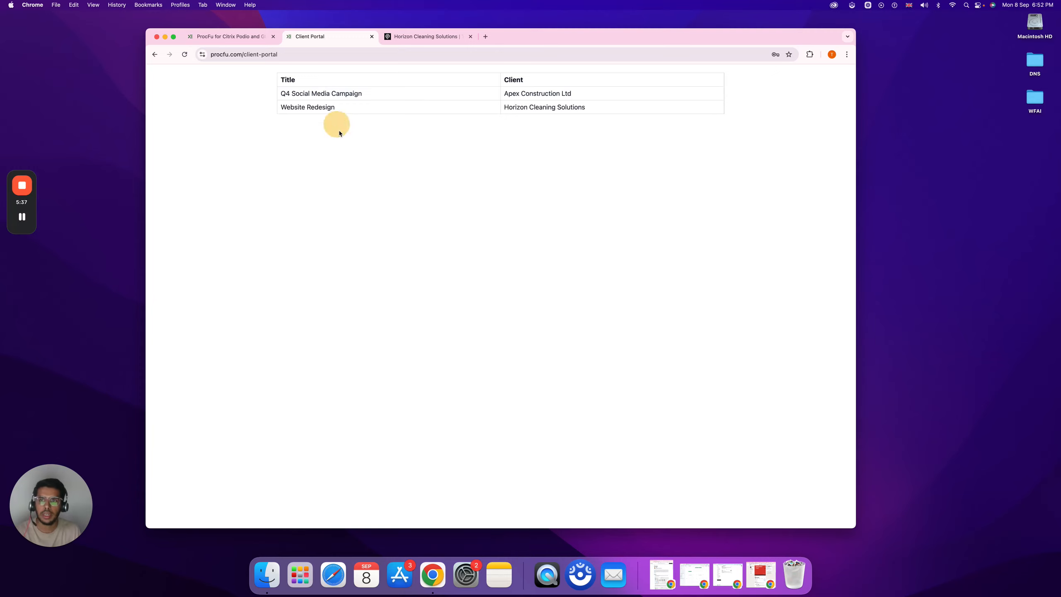
{"action": "left_click", "coordinate": [391, 187]}
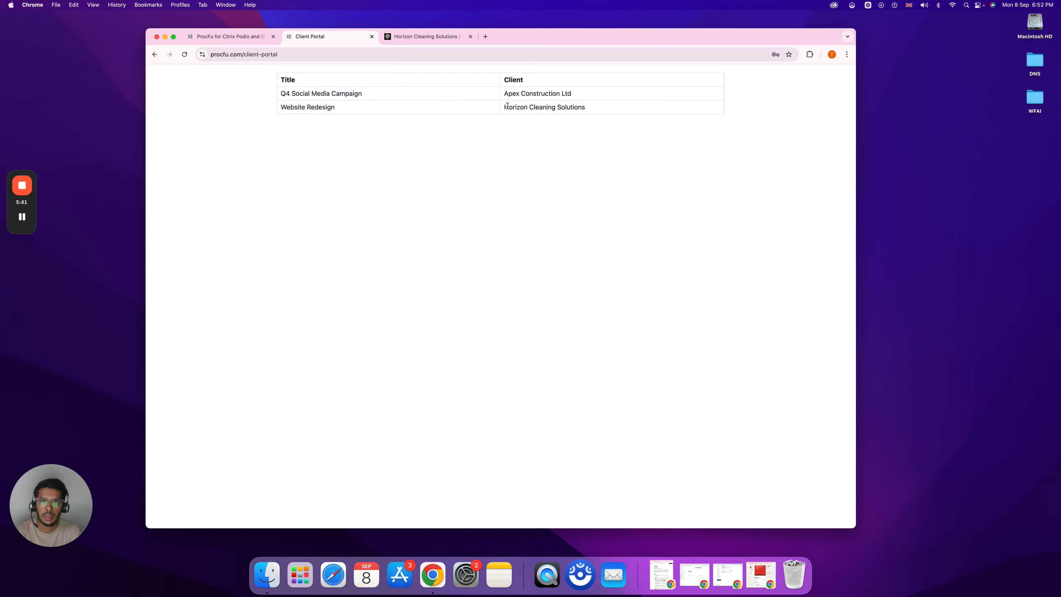
{"action": "left_click_drag", "start_coordinate": [507, 106], "coordinate": [621, 109]}
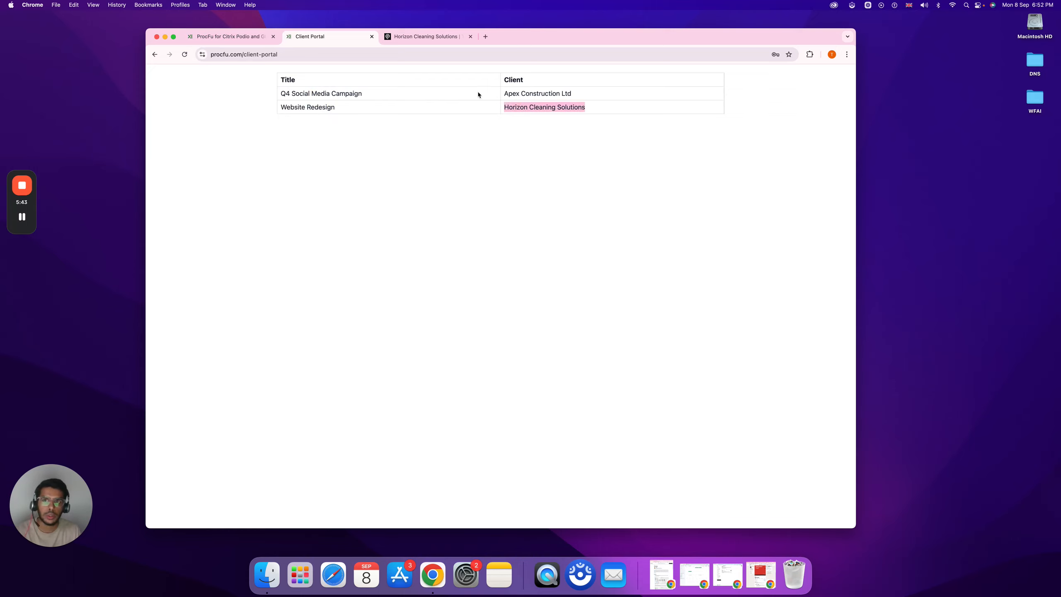
{"action": "left_click_drag", "start_coordinate": [504, 93], "coordinate": [587, 96]}
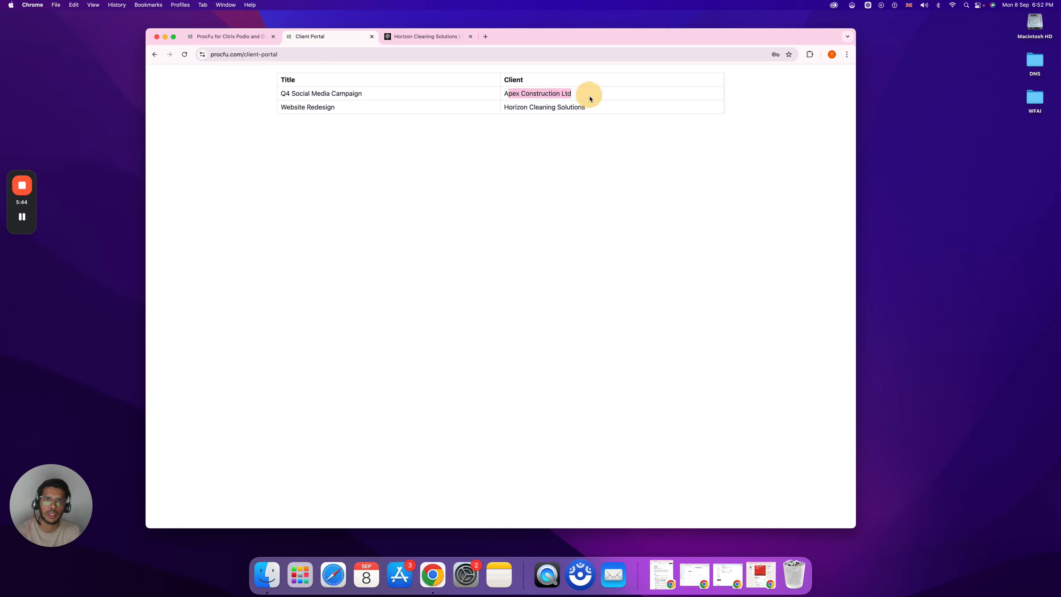
{"action": "left_click", "coordinate": [543, 289]}
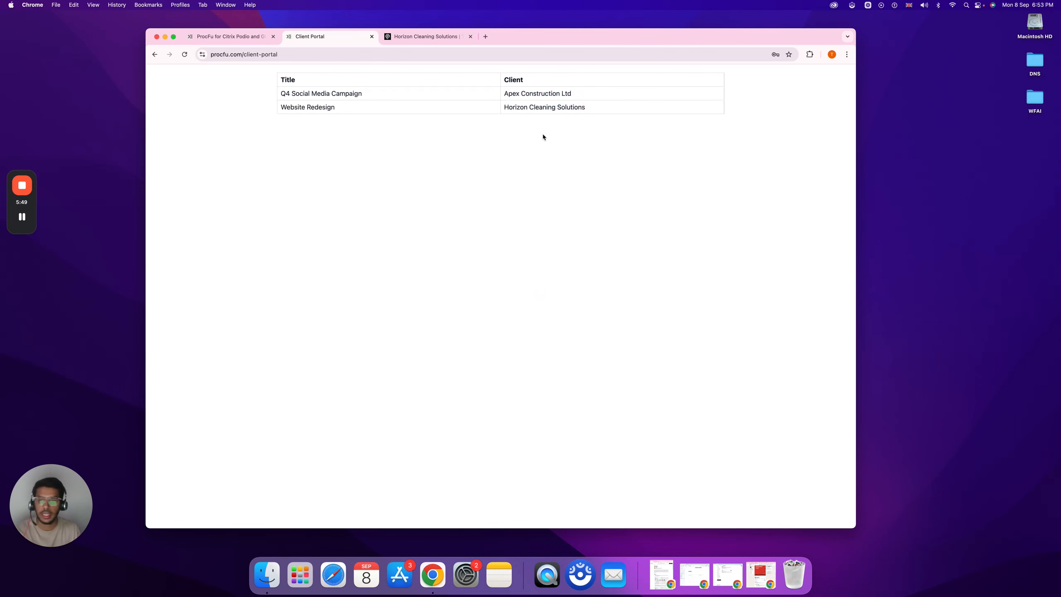
{"action": "left_click", "coordinate": [428, 37]}
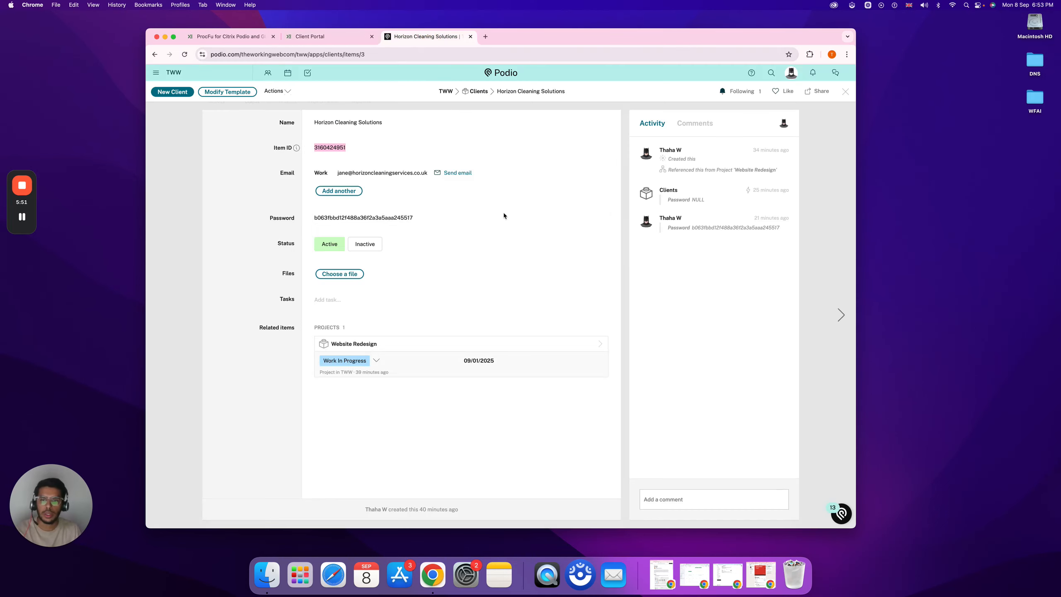
{"action": "left_click", "coordinate": [310, 37]}
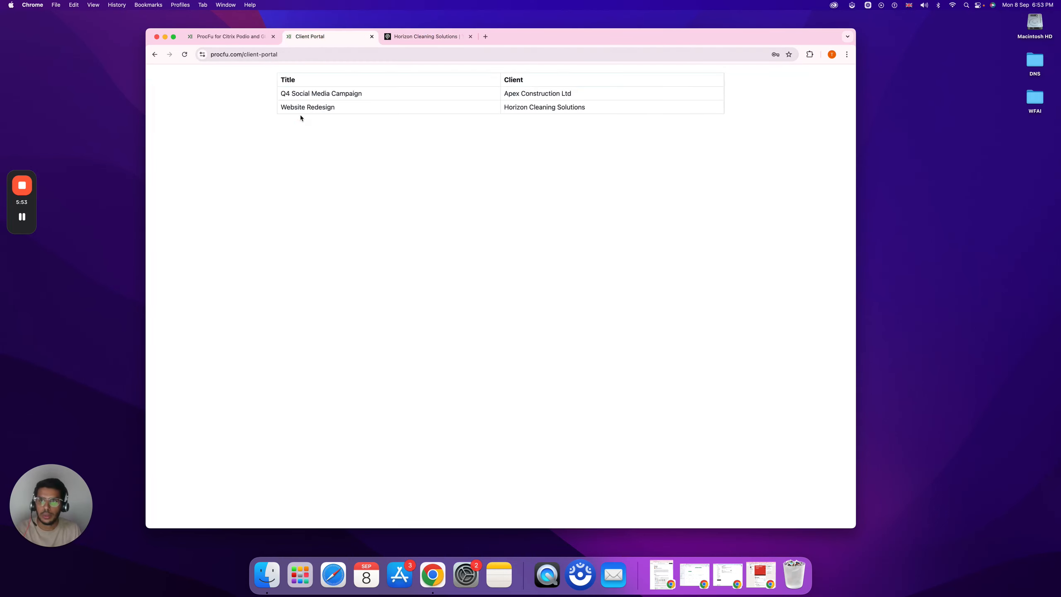
In the ProcFu editor, limit the projects list to Related Items of the Clients app via the Client field, save, and return to the live portal.
{"action": "left_click", "coordinate": [229, 37]}
{"action": "left_click", "coordinate": [239, 140]}
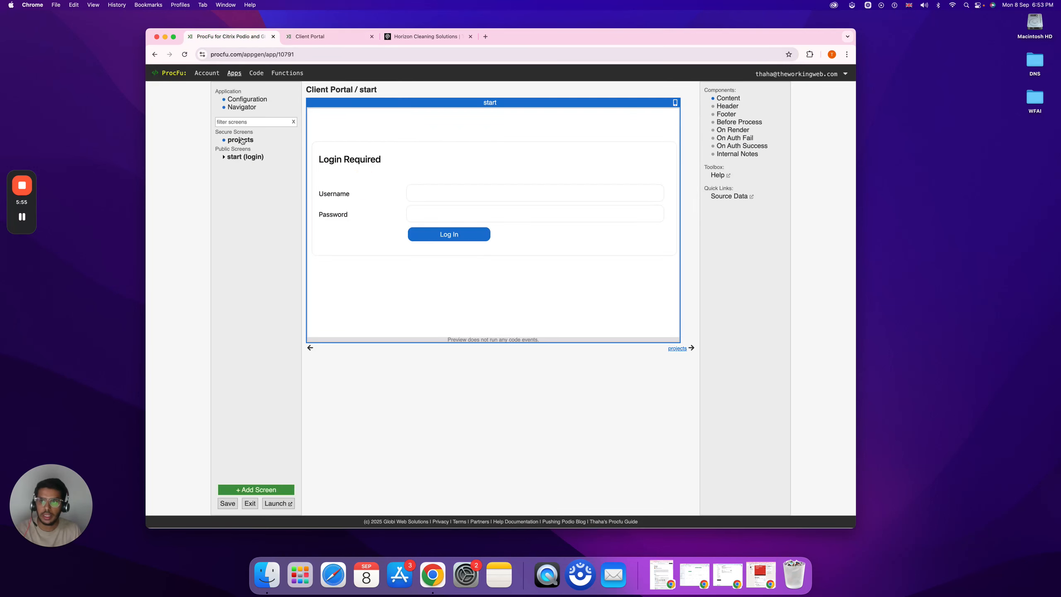
{"action": "left_click", "coordinate": [728, 98]}
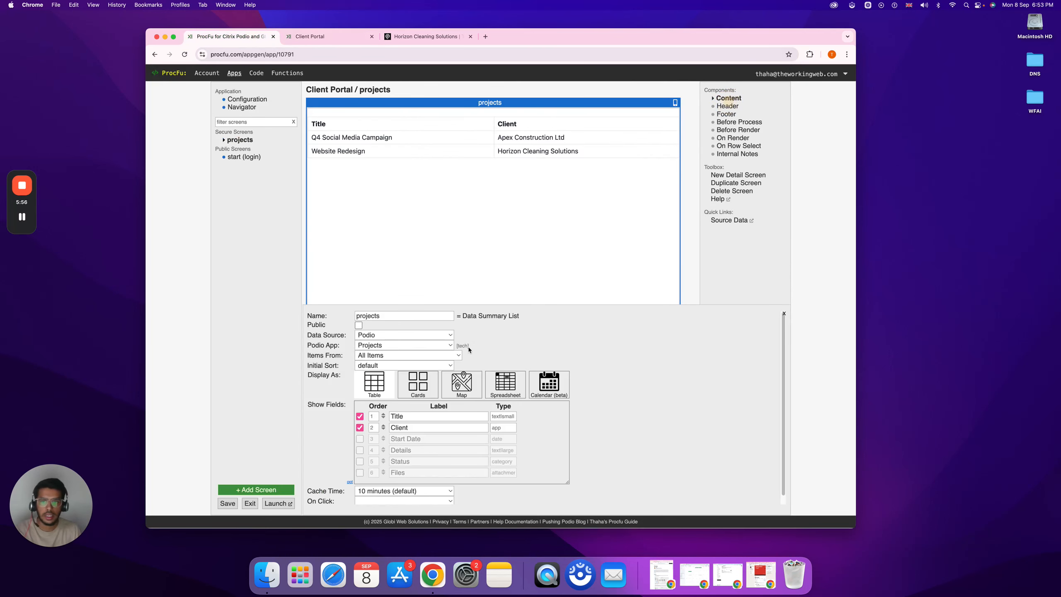
{"action": "left_click", "coordinate": [382, 358]}
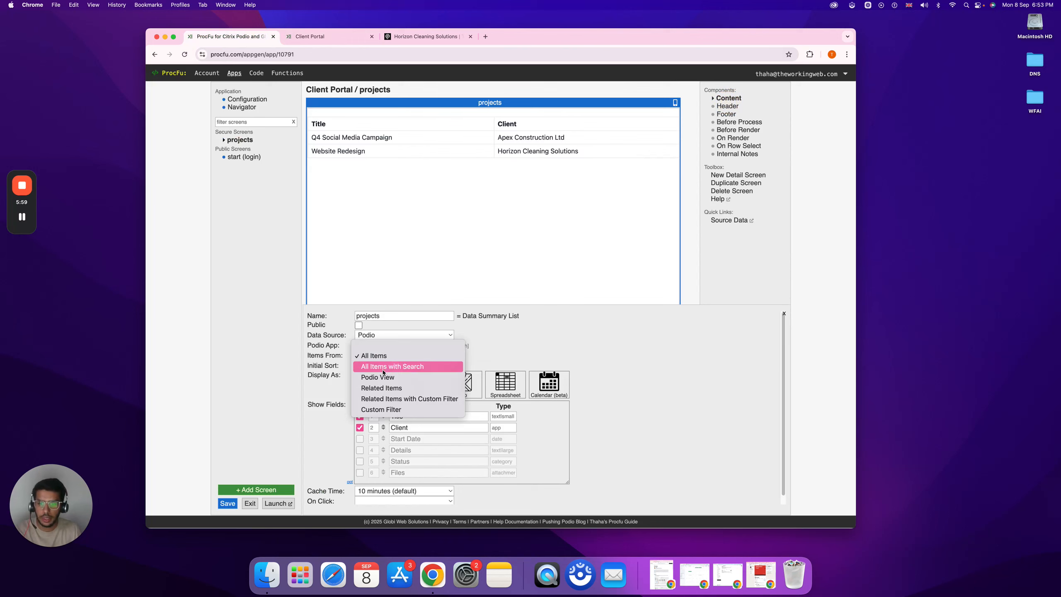
{"action": "left_click", "coordinate": [387, 389]}
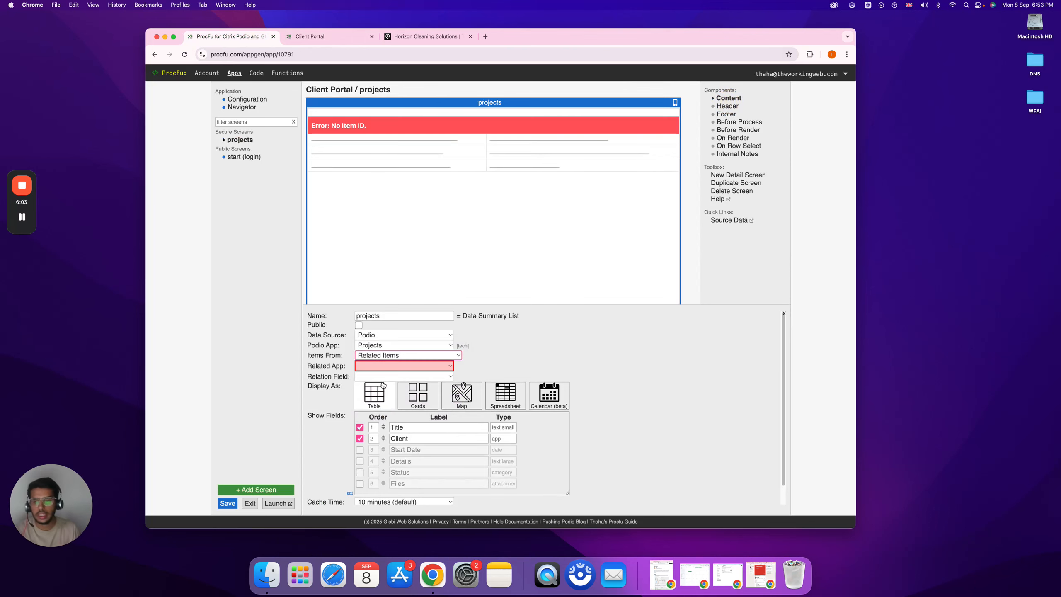
{"action": "left_click", "coordinate": [379, 366]}
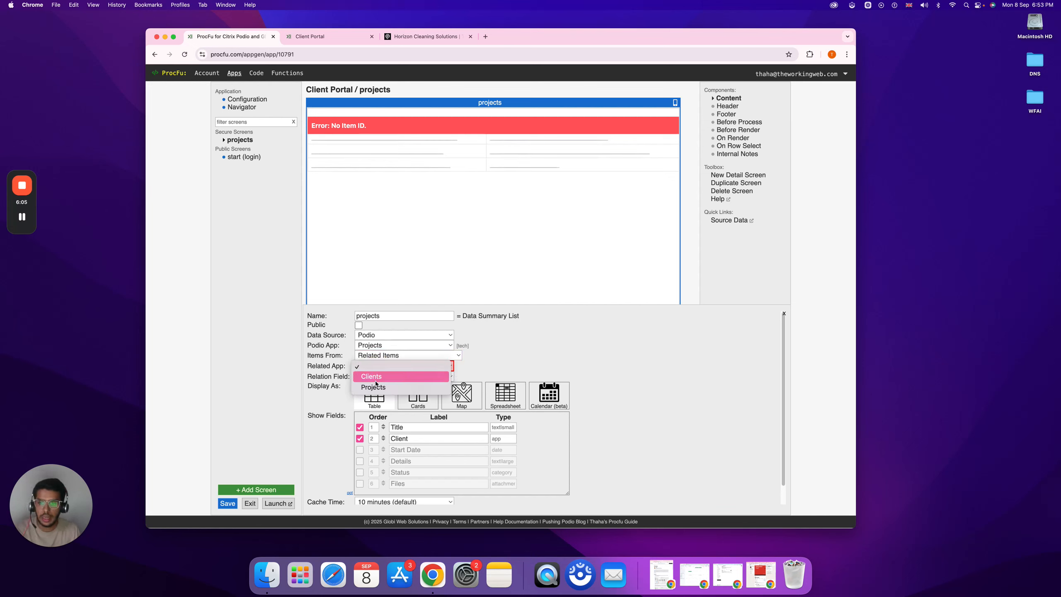
{"action": "left_click", "coordinate": [383, 374]}
{"action": "left_click", "coordinate": [383, 374]}
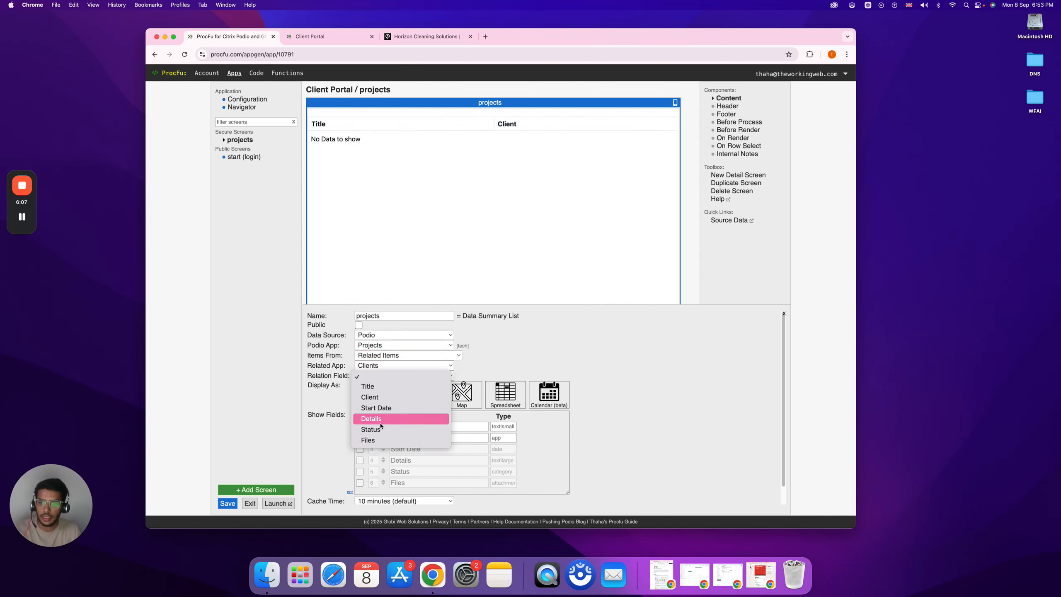
{"action": "left_click", "coordinate": [379, 397]}
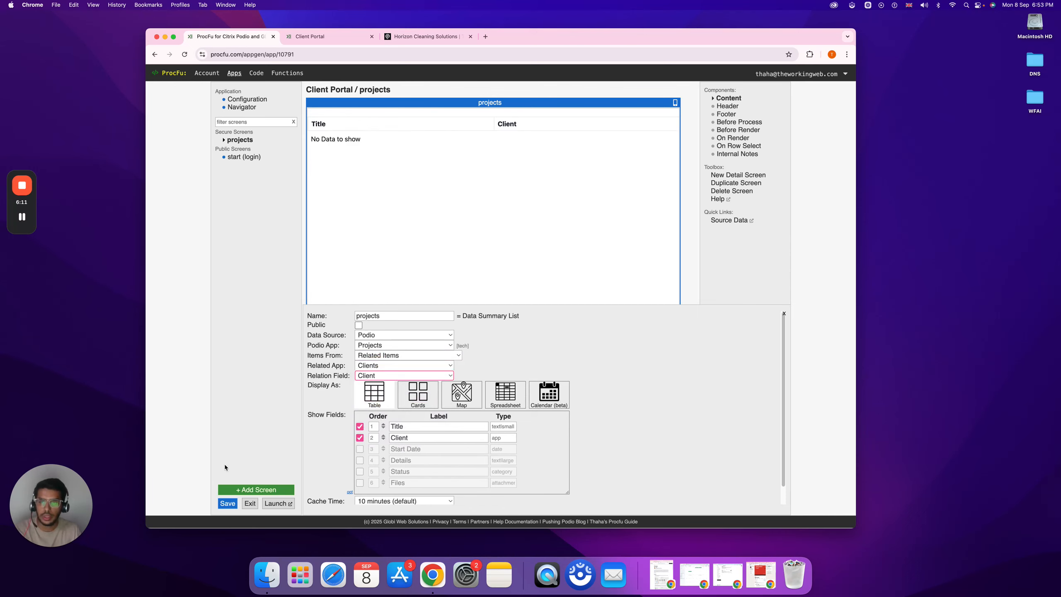
{"action": "left_click", "coordinate": [227, 503]}
{"action": "left_click", "coordinate": [347, 36]}
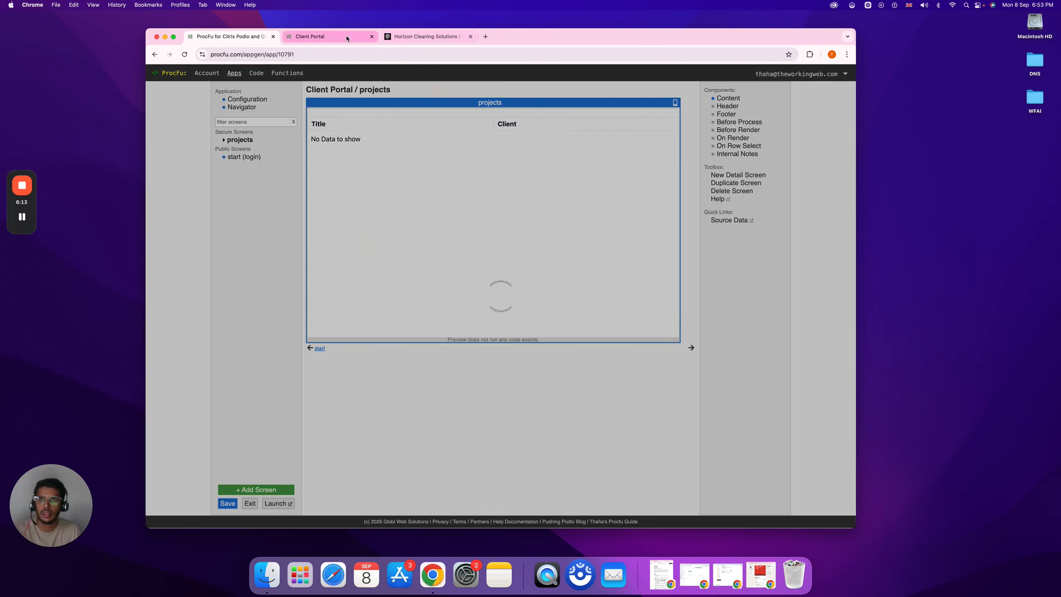
Reload the live portal, then in the ProcFu editor replace the projects list's Client column with Start Date and Status, and save.
{"action": "left_click", "coordinate": [185, 55]}
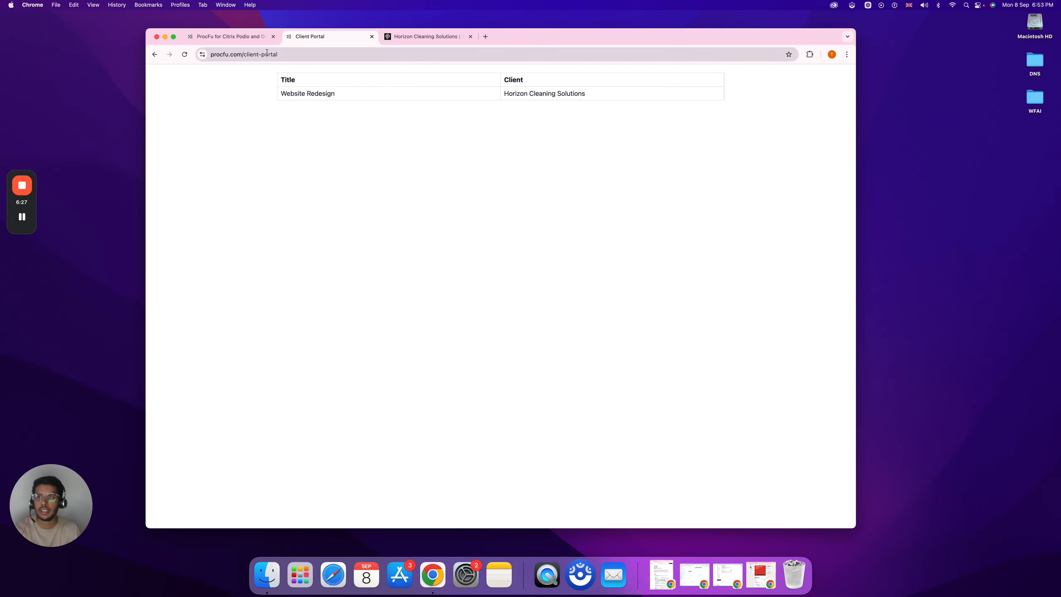
{"action": "left_click", "coordinate": [253, 41]}
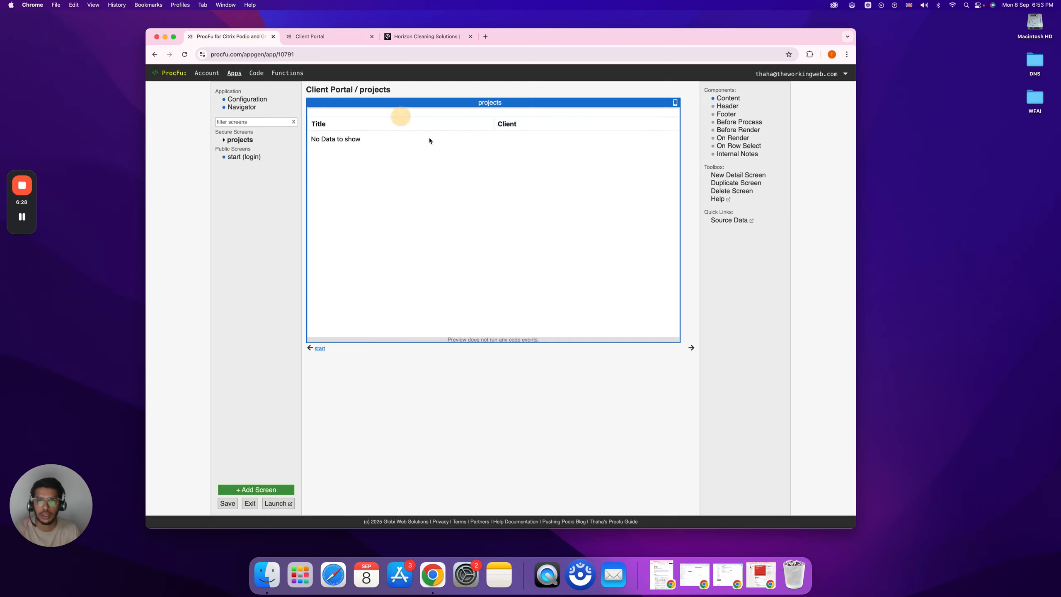
{"action": "left_click", "coordinate": [729, 98]}
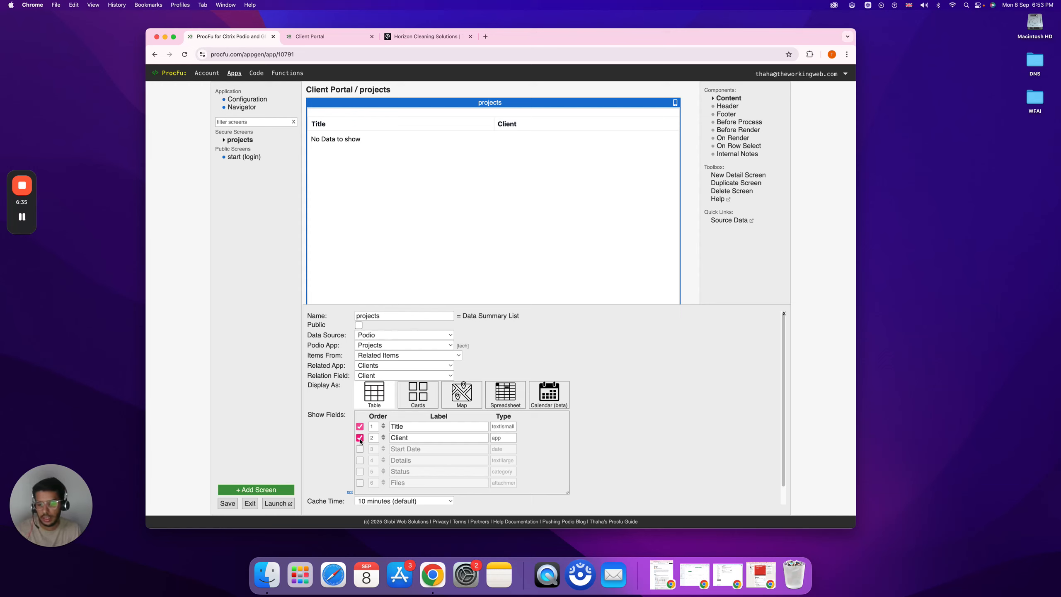
{"action": "left_click", "coordinate": [360, 438]}
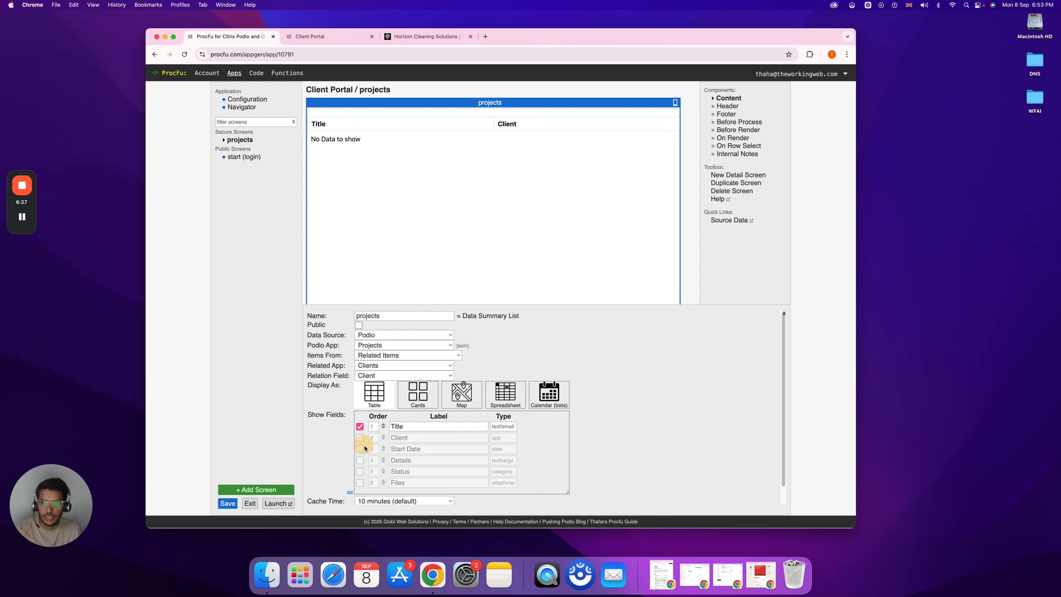
{"action": "left_click", "coordinate": [360, 449]}
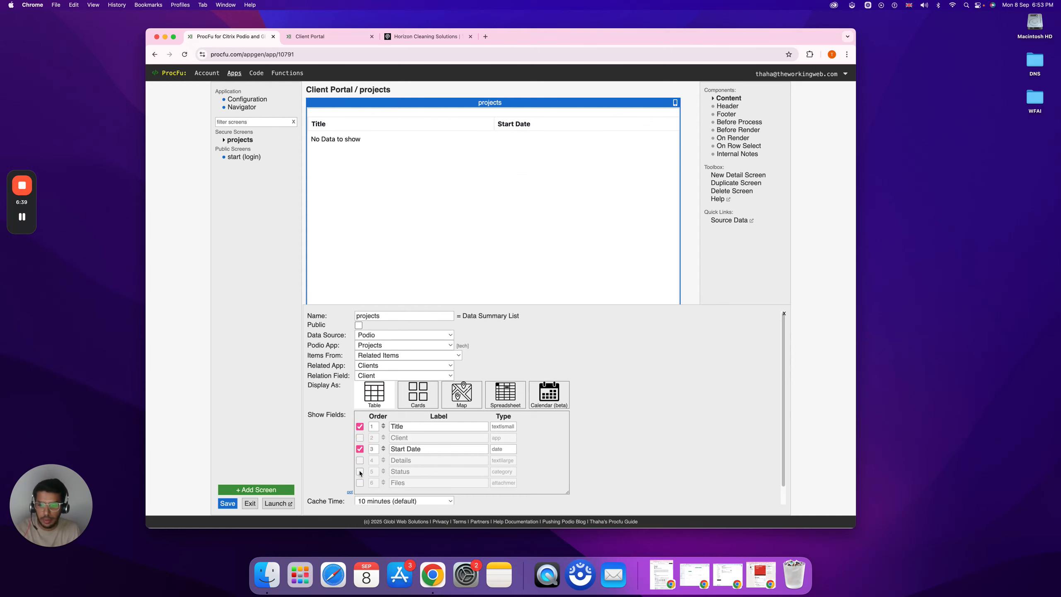
{"action": "left_click", "coordinate": [360, 472]}
{"action": "scroll", "coordinate": [382, 476], "scroll_direction": "down", "scroll_amount": 2}
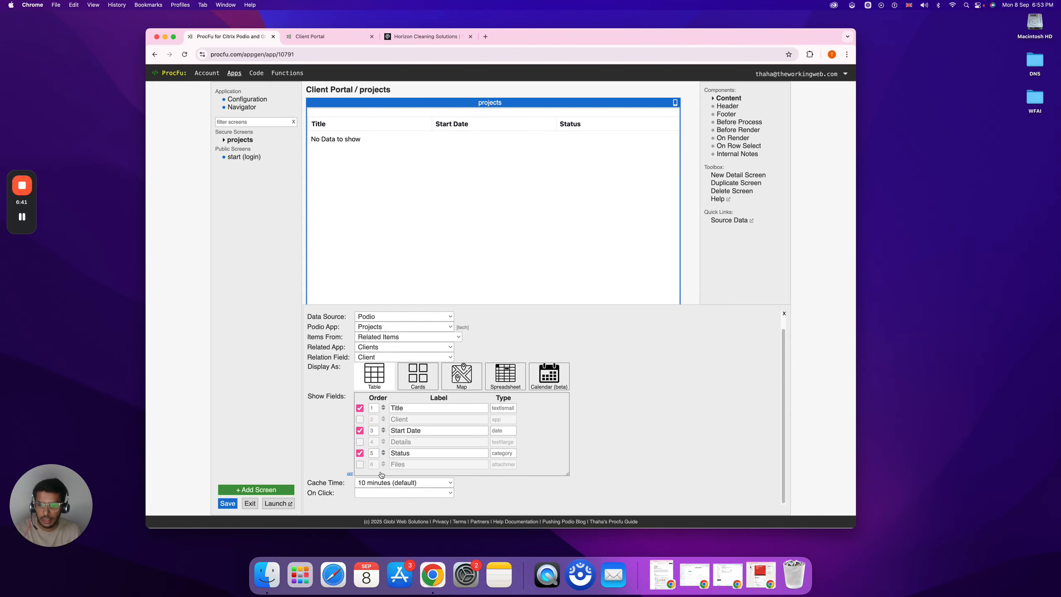
{"action": "left_click", "coordinate": [228, 503]}
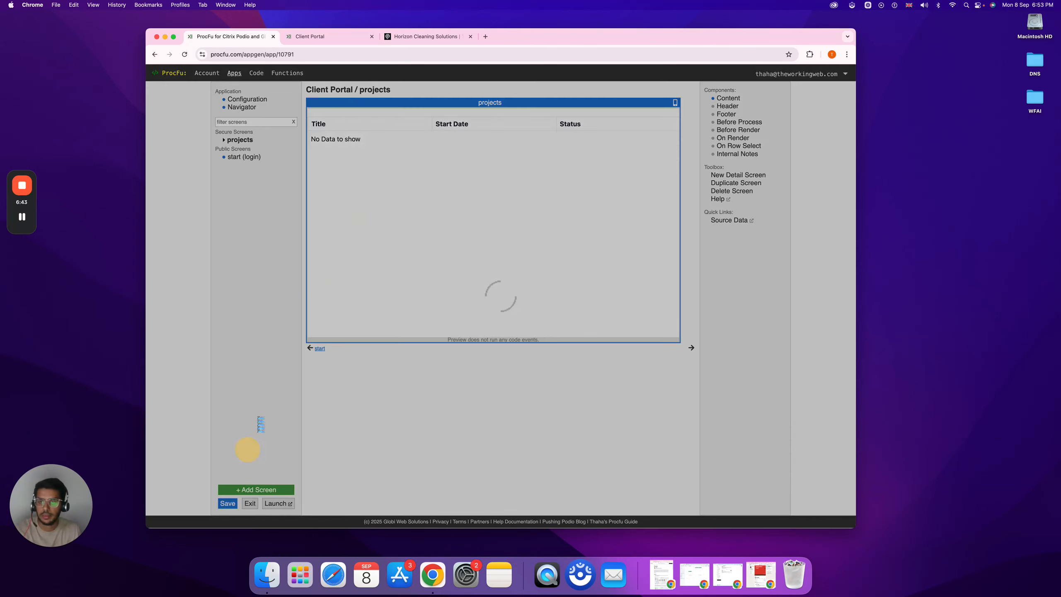
Reload the live client portal and examine the columns and values listed for the Website Redesign project.
{"action": "key", "text": "super+2"}
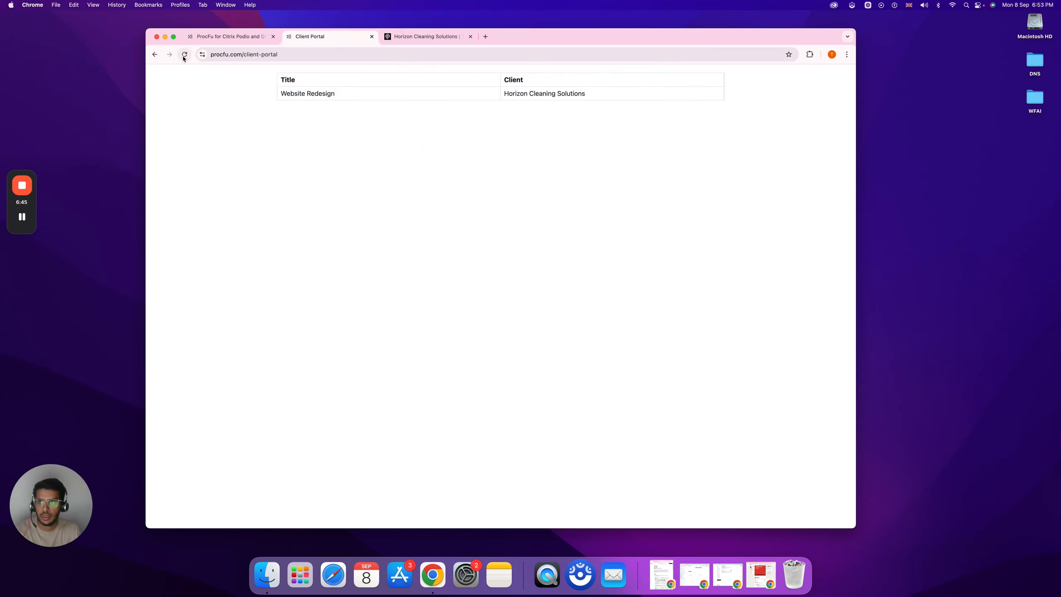
{"action": "left_click", "coordinate": [187, 57]}
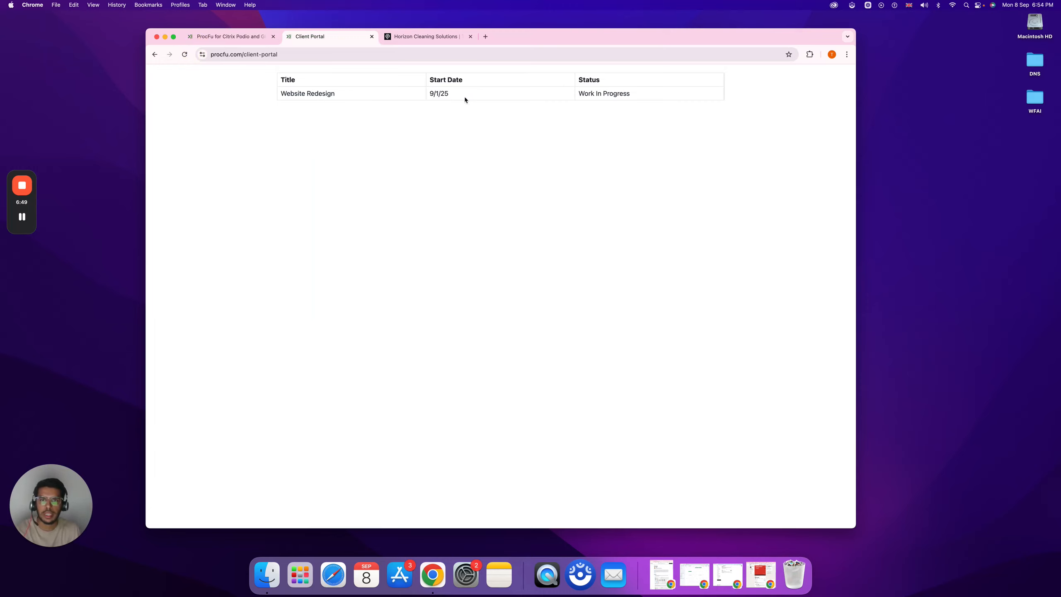
{"action": "double_click", "coordinate": [616, 94]}
{"action": "left_click", "coordinate": [568, 199]}
{"action": "left_click", "coordinate": [364, 93]}
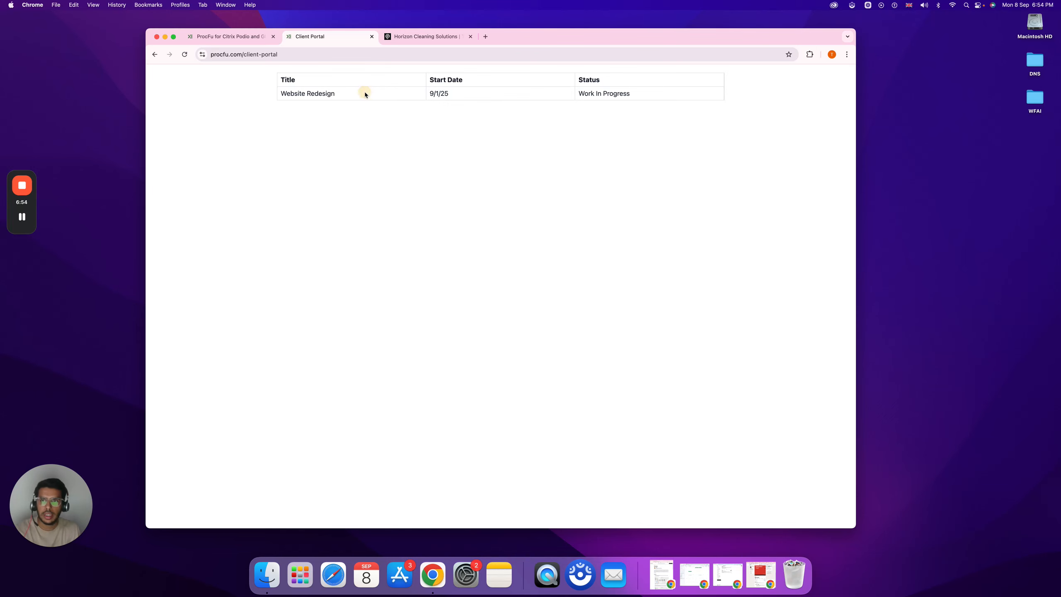
{"action": "triple_click", "coordinate": [314, 94]}
{"action": "left_click", "coordinate": [449, 202]}
In the ProcFu editor, create a detail screen for projects, name it show-project, and set its CRUD mode to View.
{"action": "left_click", "coordinate": [227, 36]}
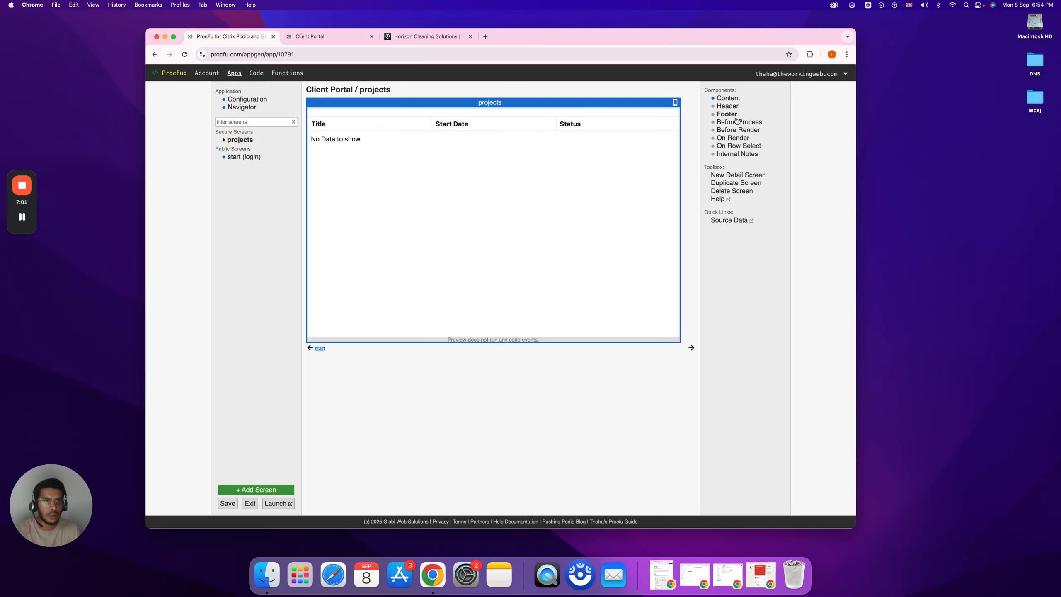
{"action": "left_click", "coordinate": [740, 176]}
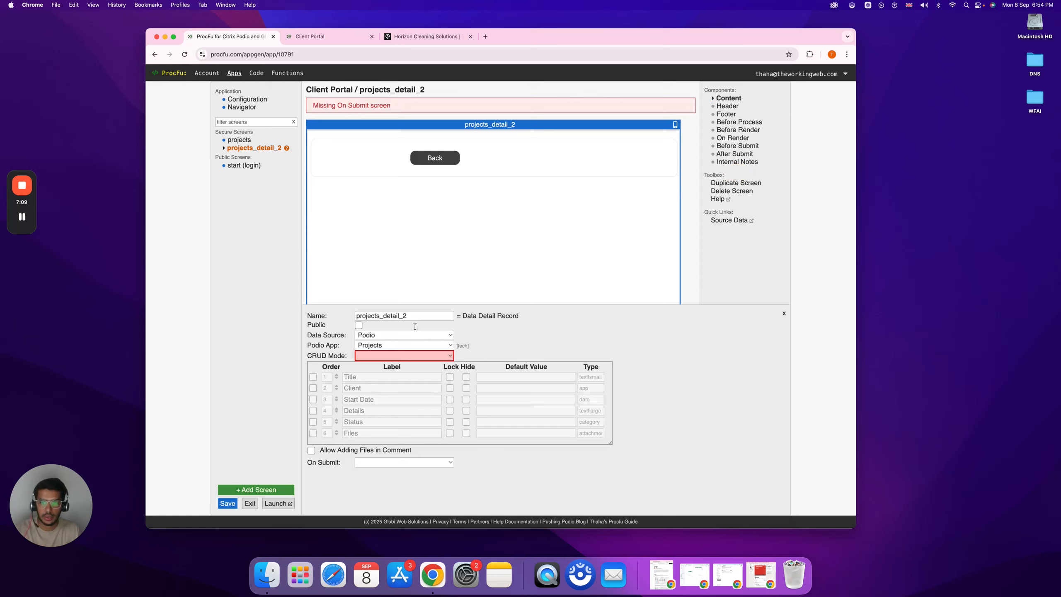
{"action": "double_click", "coordinate": [421, 316]}
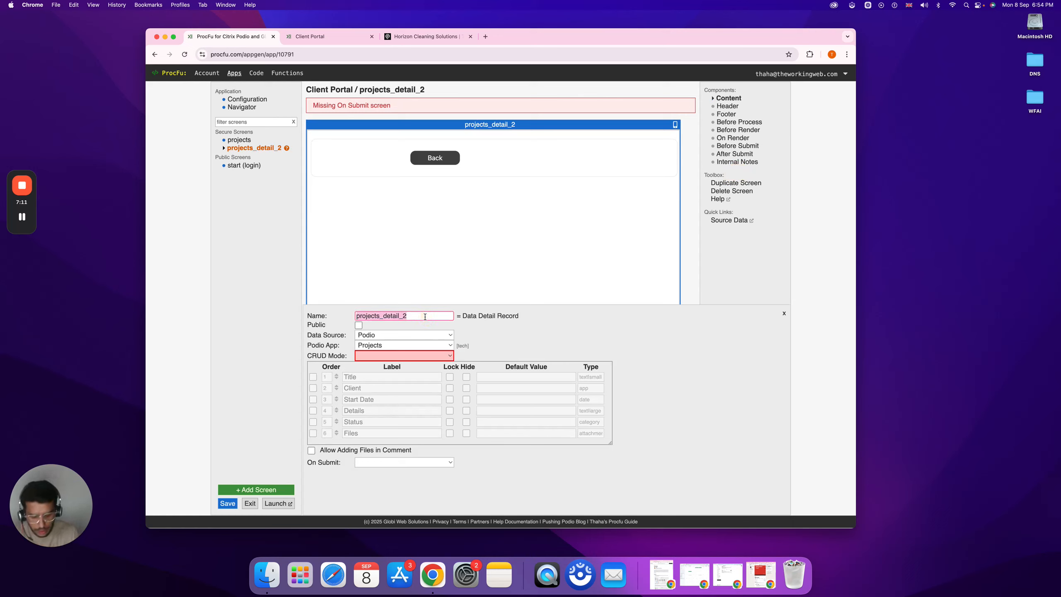
{"action": "type", "text": "show-"}
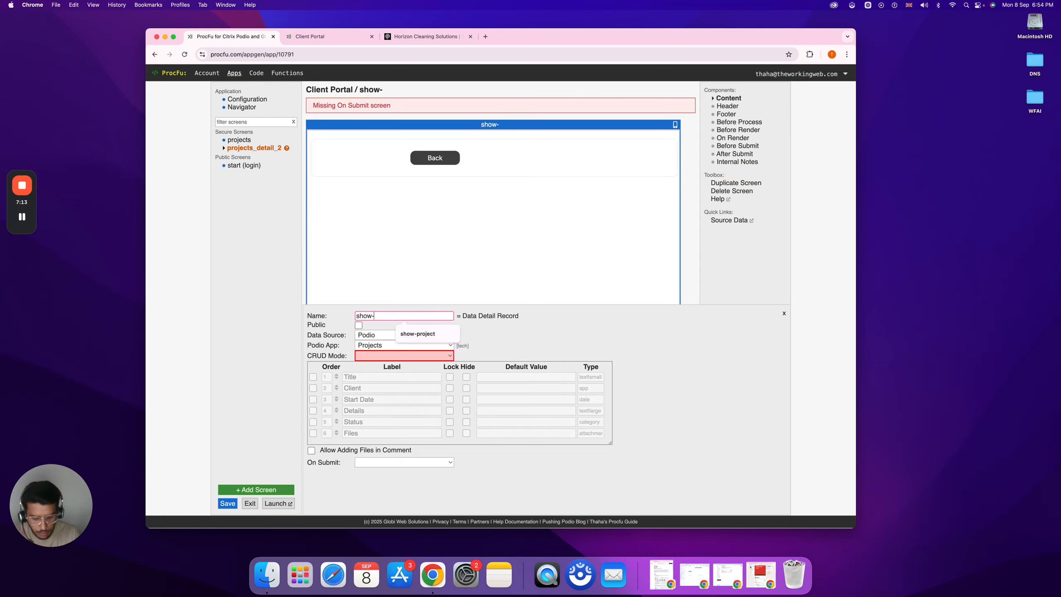
{"action": "type", "text": "project"}
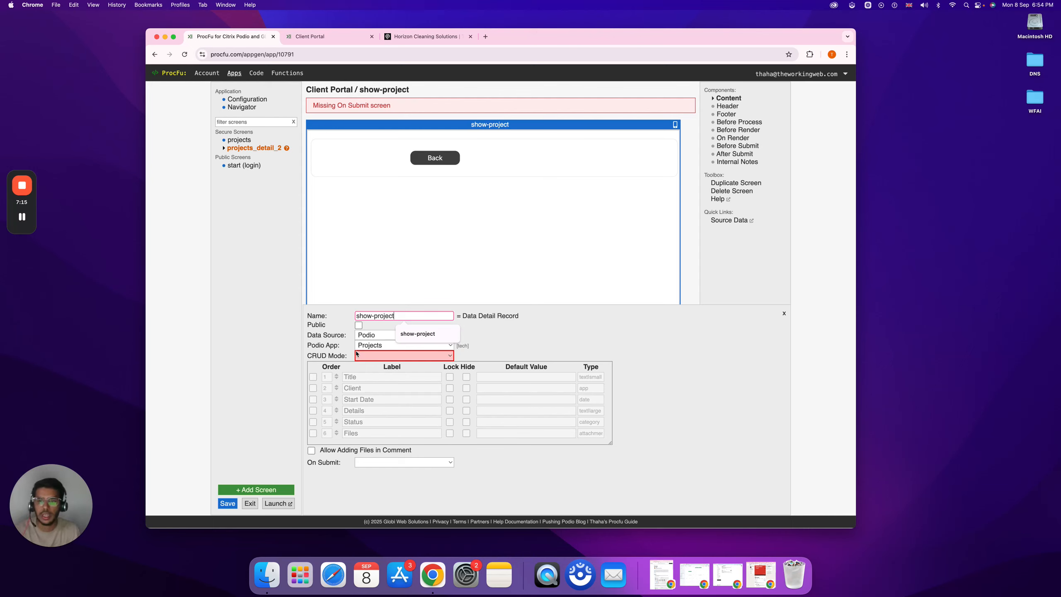
{"action": "left_click", "coordinate": [303, 328]}
{"action": "left_click", "coordinate": [358, 356]}
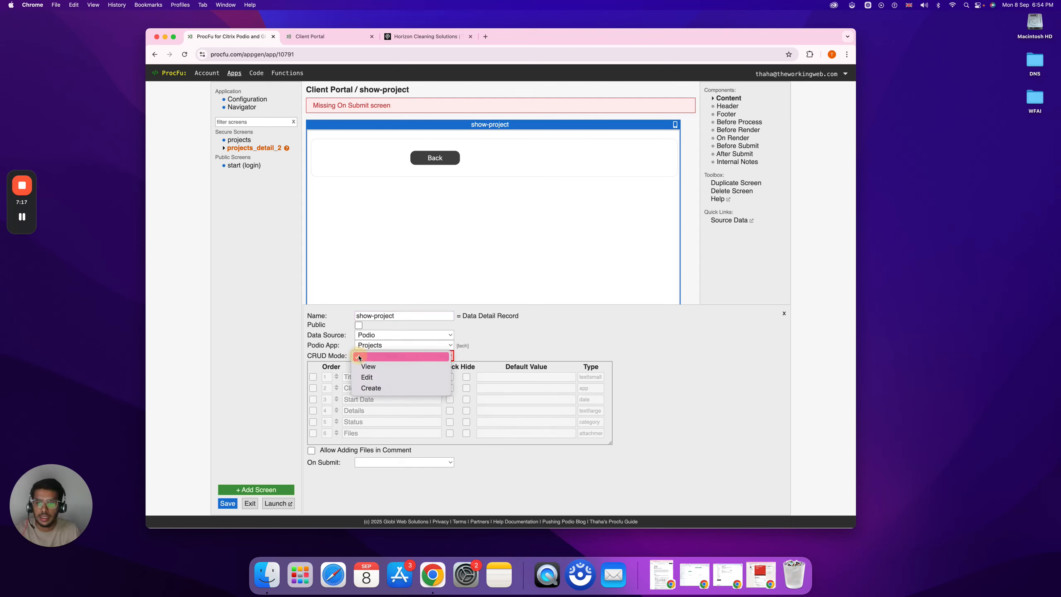
{"action": "left_click", "coordinate": [368, 365]}
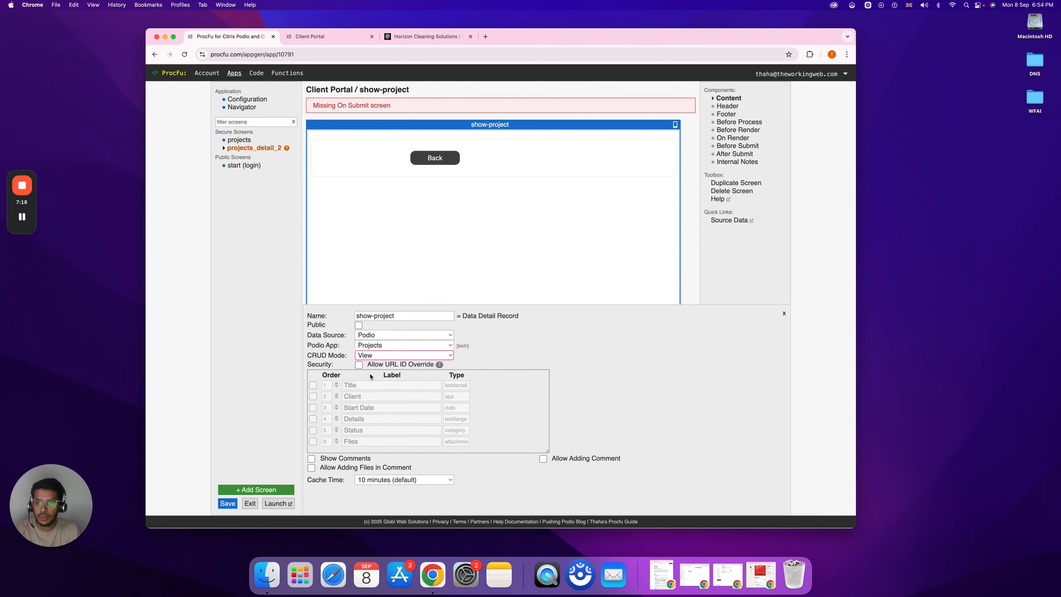
Include the Title, Start Date, Details, Status and Files fields on the show-project screen, leaving out Client, and save.
{"action": "left_click", "coordinate": [313, 385]}
{"action": "left_click", "coordinate": [313, 396]}
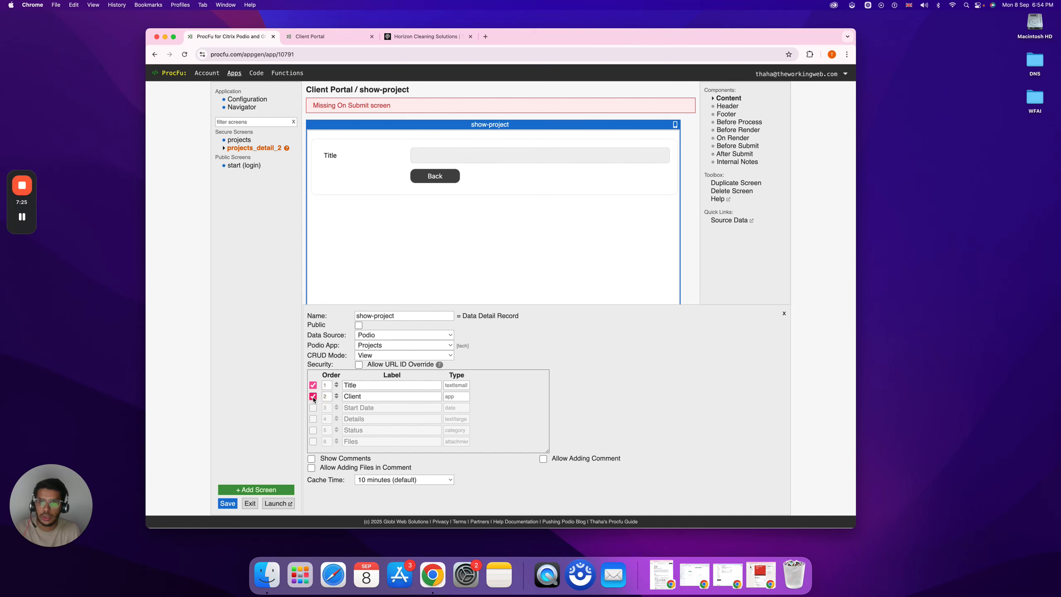
{"action": "left_click", "coordinate": [313, 396]}
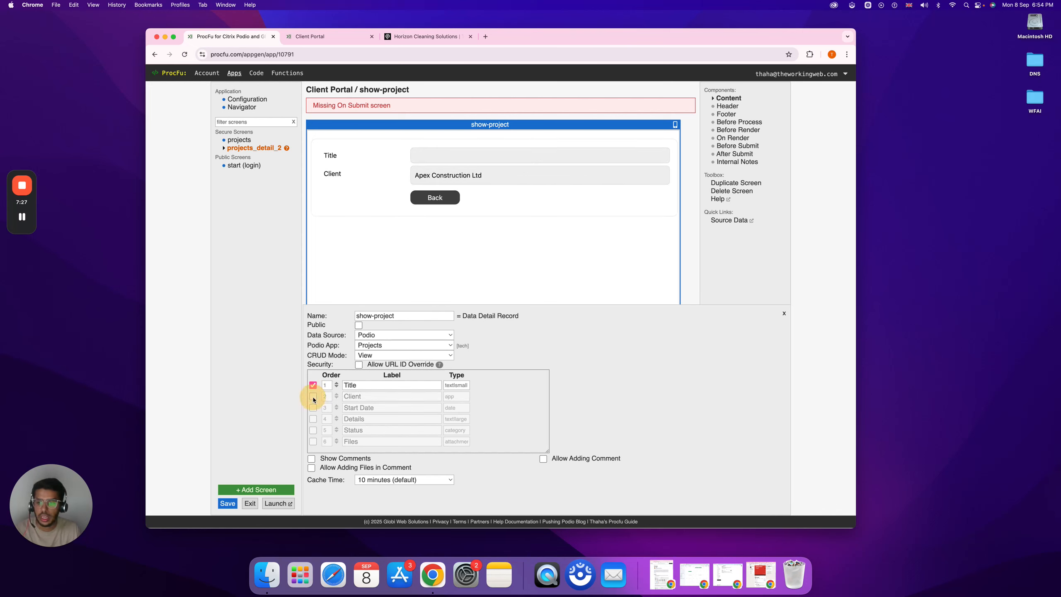
{"action": "left_click", "coordinate": [313, 407]}
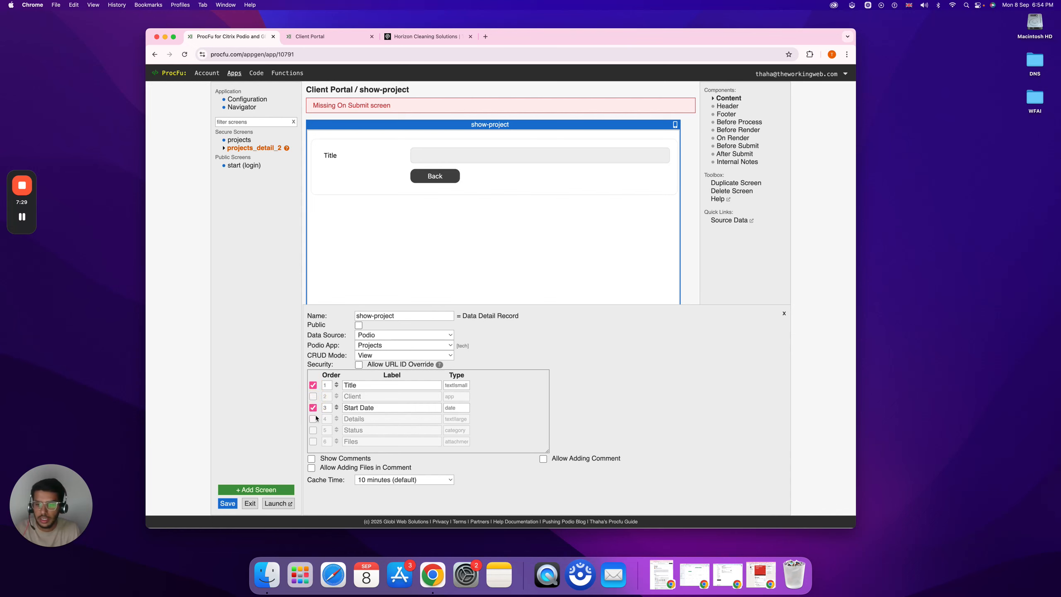
{"action": "left_click", "coordinate": [313, 419]}
{"action": "left_click", "coordinate": [313, 430]}
{"action": "left_click", "coordinate": [313, 441]}
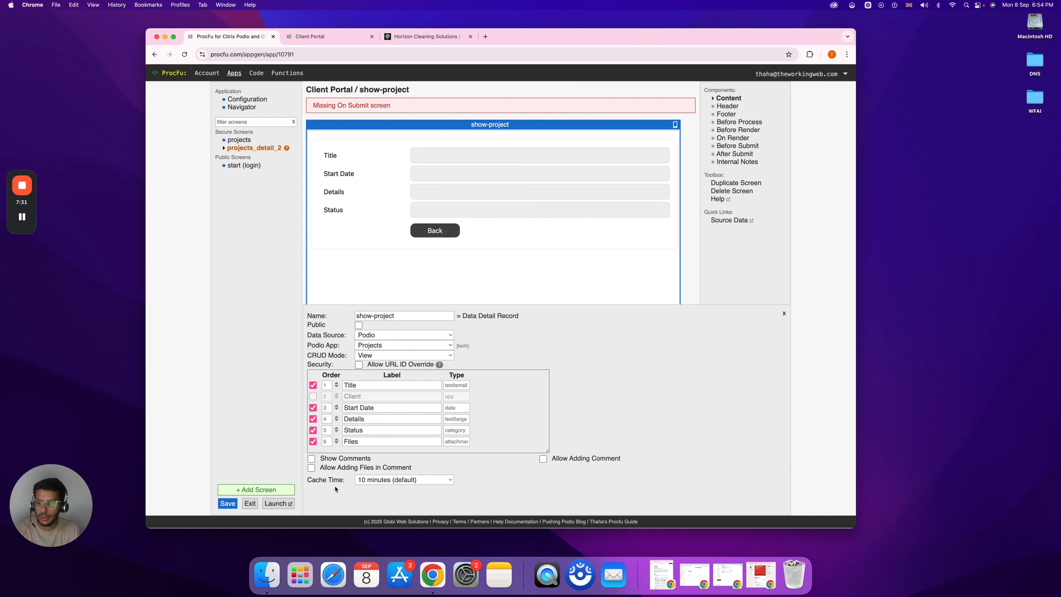
{"action": "left_click", "coordinate": [228, 504]}
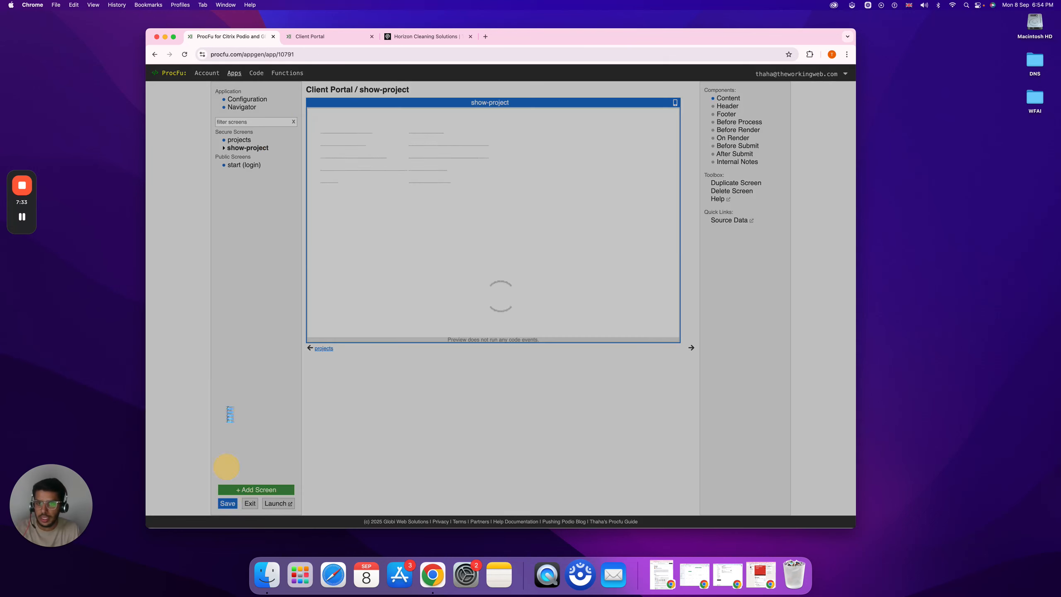
Reload the live portal and test opening the Website Redesign project's details, returning to the list, and reopening them.
{"action": "left_click", "coordinate": [330, 37]}
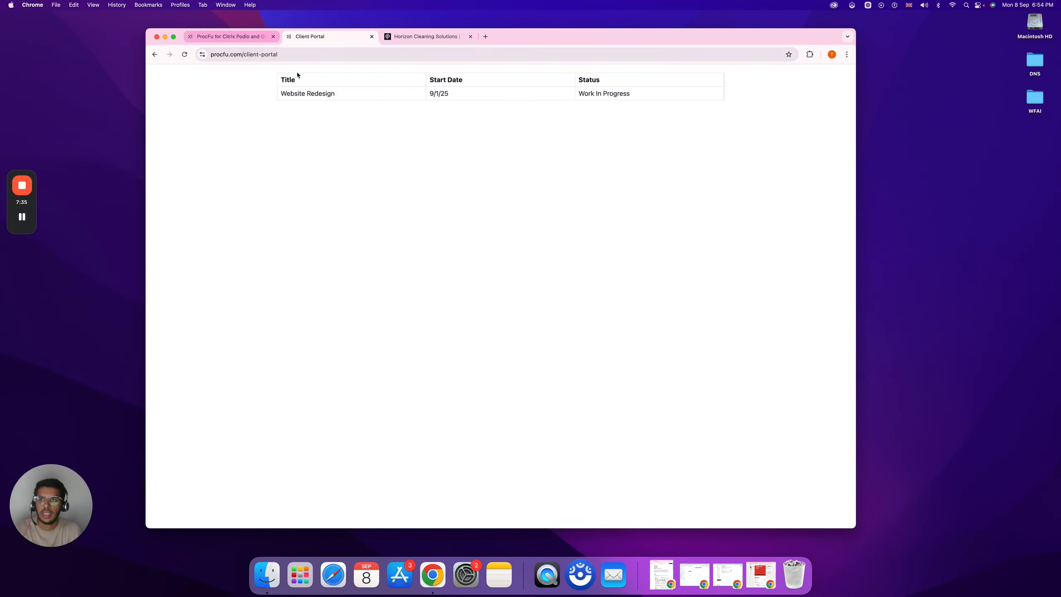
{"action": "left_click", "coordinate": [185, 54]}
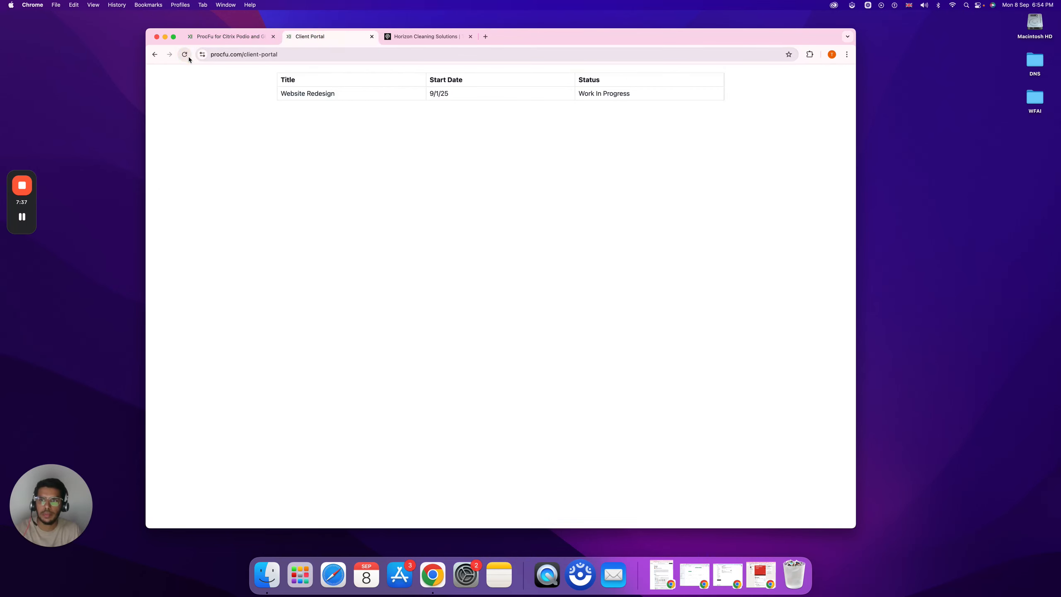
{"action": "left_click", "coordinate": [332, 97]}
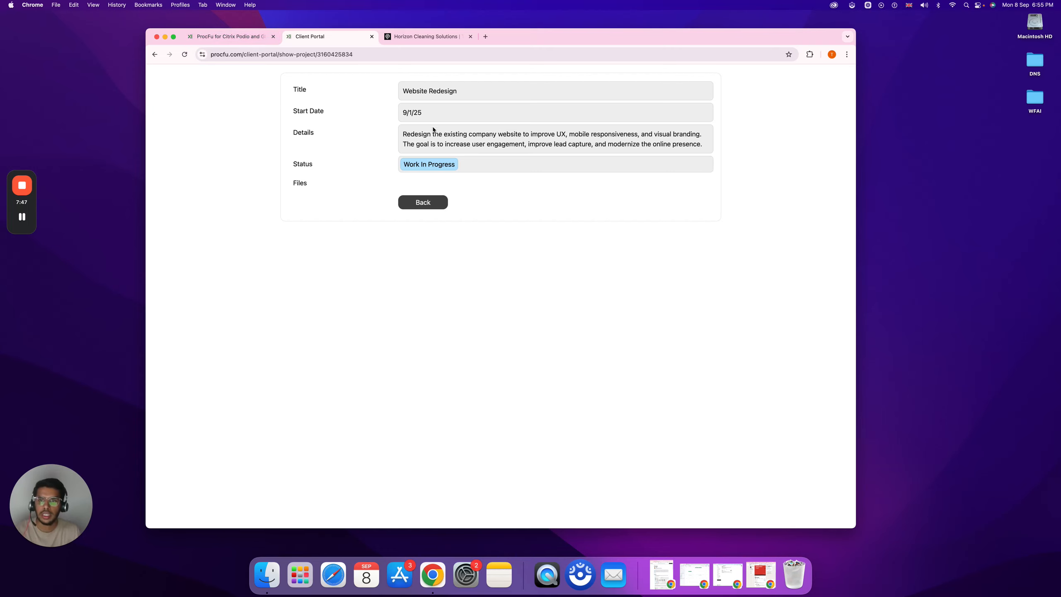
{"action": "left_click", "coordinate": [423, 202]}
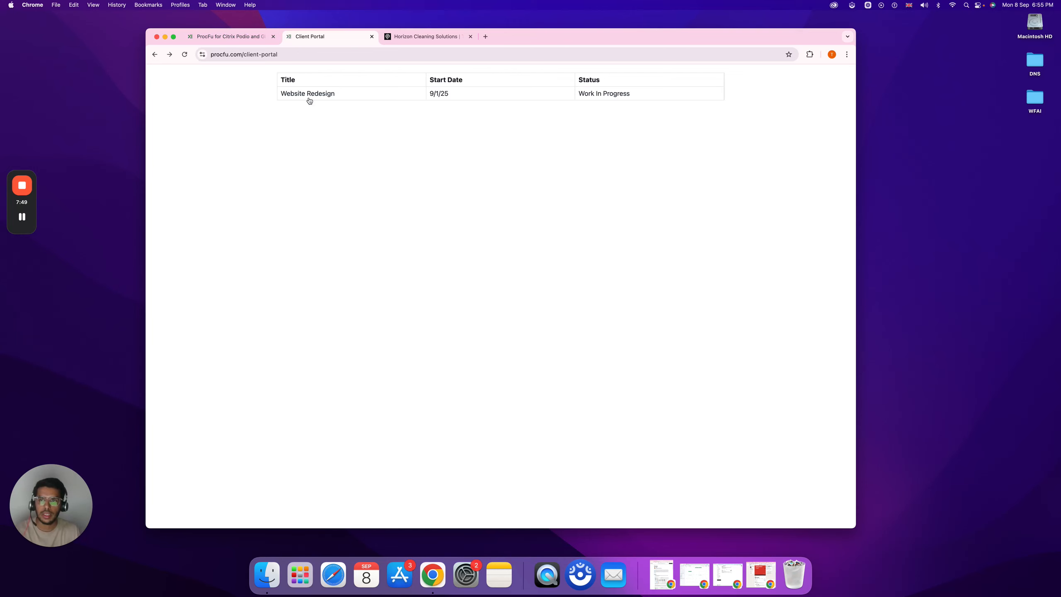
{"action": "left_click", "coordinate": [459, 97]}
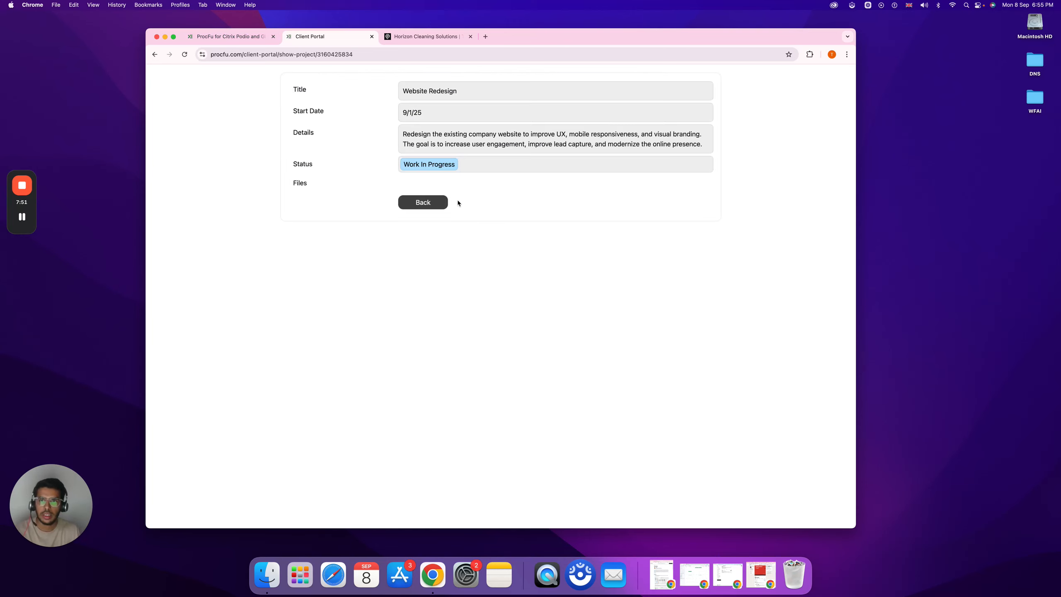
In the ProcFu editor, add a Markdown link labelled Logout to the app's logged-in header, targeting the Link to Log Out value.
{"action": "left_click", "coordinate": [230, 42]}
{"action": "left_click", "coordinate": [354, 42]}
{"action": "left_click", "coordinate": [219, 41]}
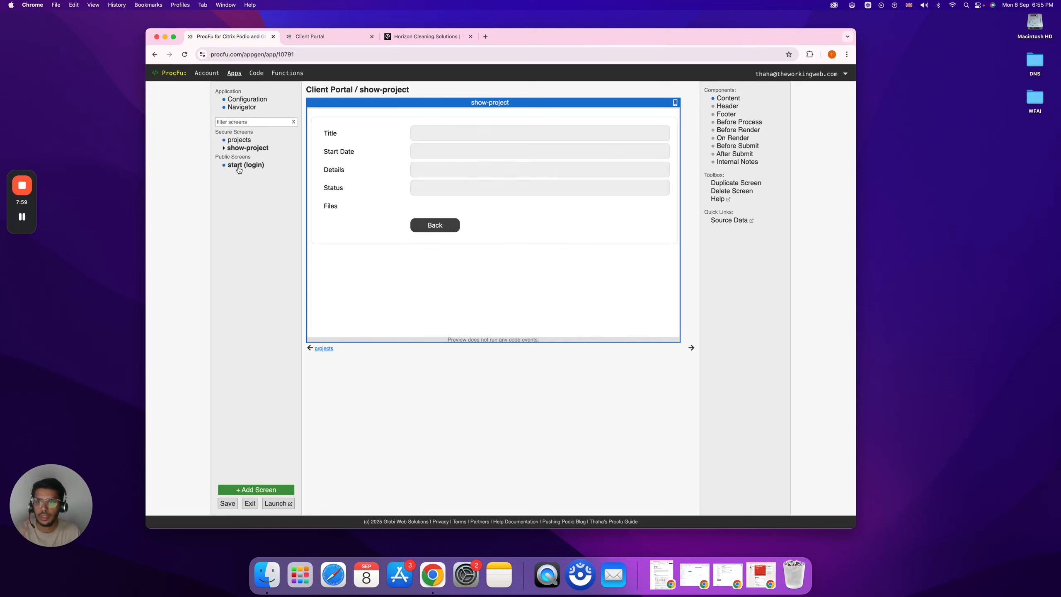
{"action": "left_click", "coordinate": [242, 101]}
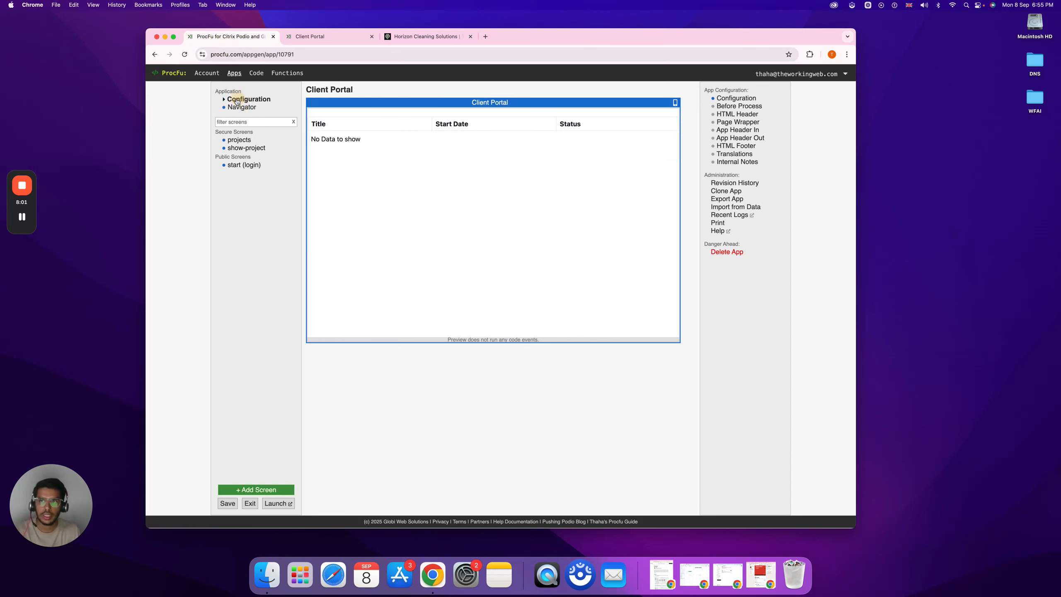
{"action": "left_click", "coordinate": [751, 130]}
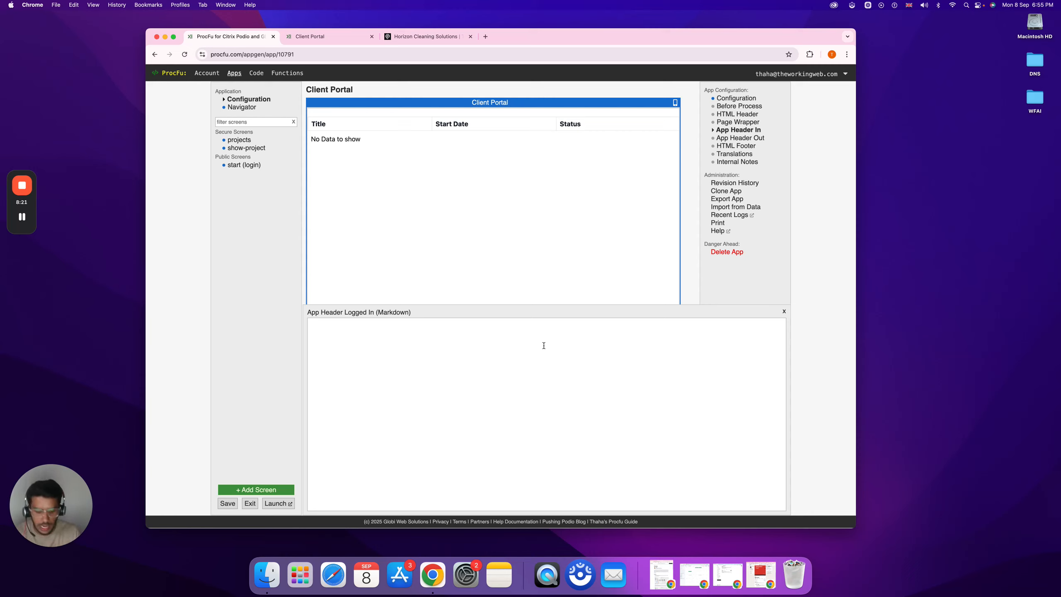
{"action": "type", "text": "["}
{"action": "type", "text": "Logo"}
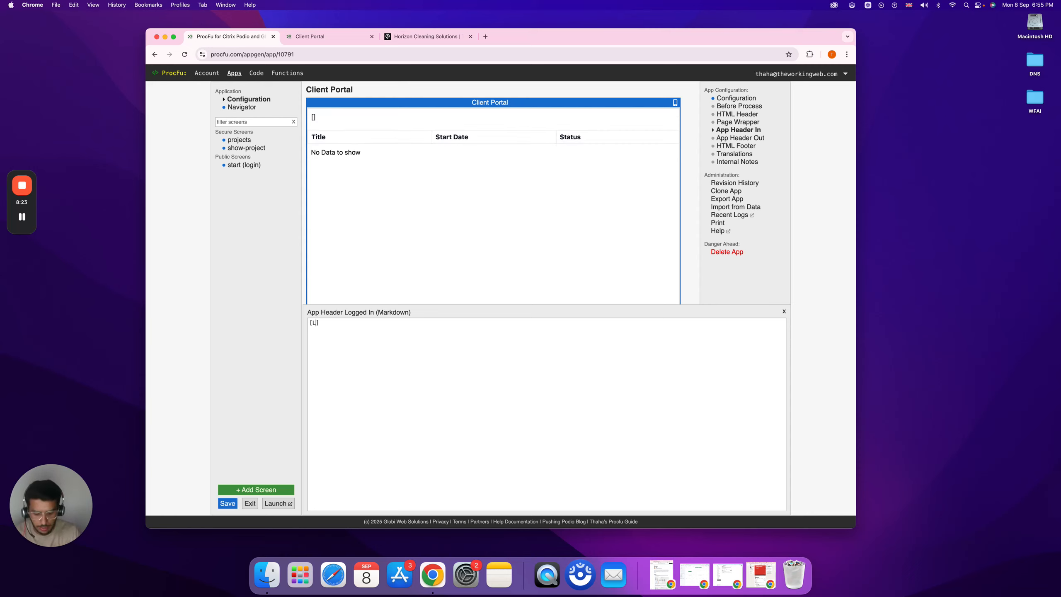
{"action": "type", "text": "ut]"}
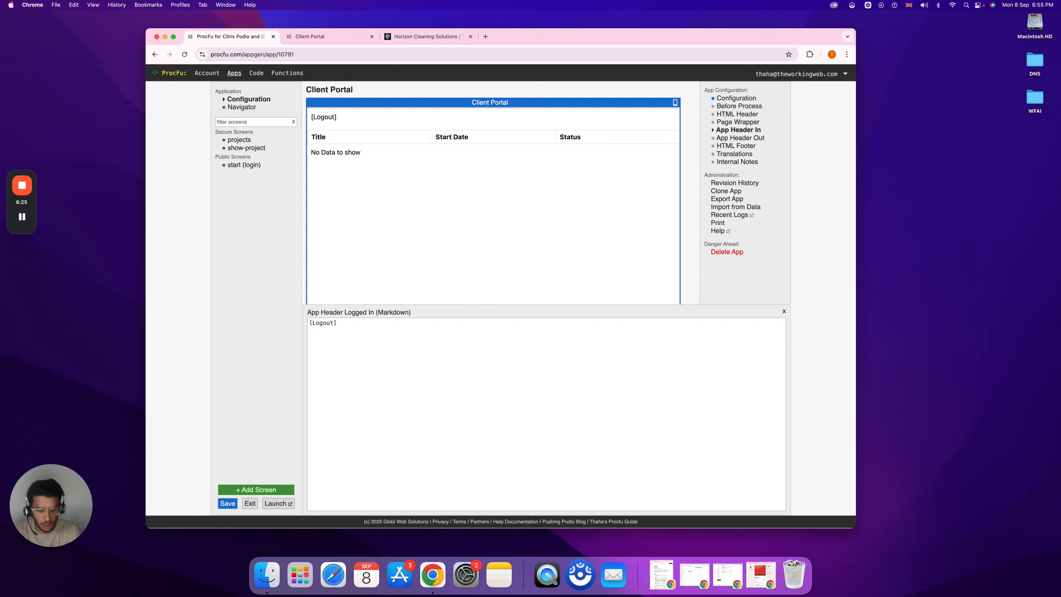
{"action": "type", "text": "()"}
{"action": "type", "text": "@"}
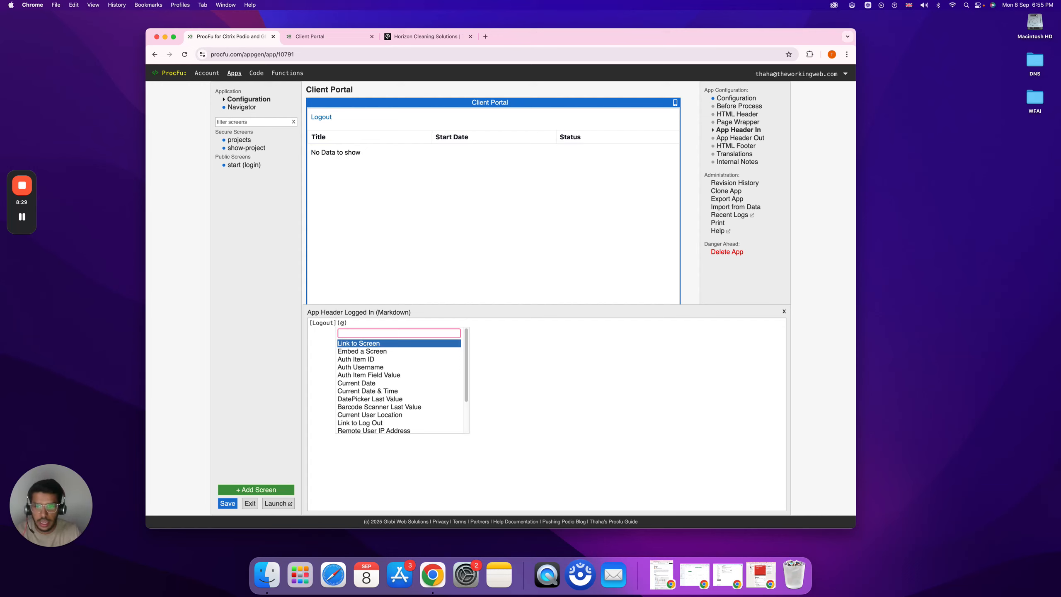
{"action": "key", "text": "Down"}
{"action": "key", "text": "Down"}
{"action": "key", "text": "Down"}
{"action": "key", "text": "Down"}
{"action": "key", "text": "Down"}
{"action": "key", "text": "Down"}
{"action": "key", "text": "Down"}
{"action": "key", "text": "Down"}
{"action": "key", "text": "Down"}
{"action": "key", "text": "Down"}
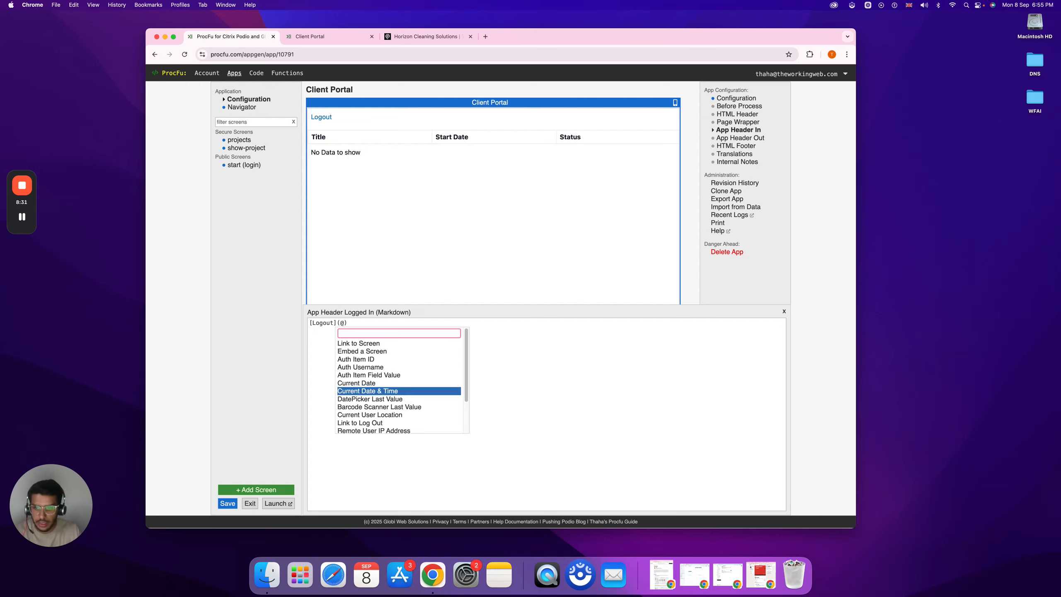
{"action": "key", "text": "Return"}
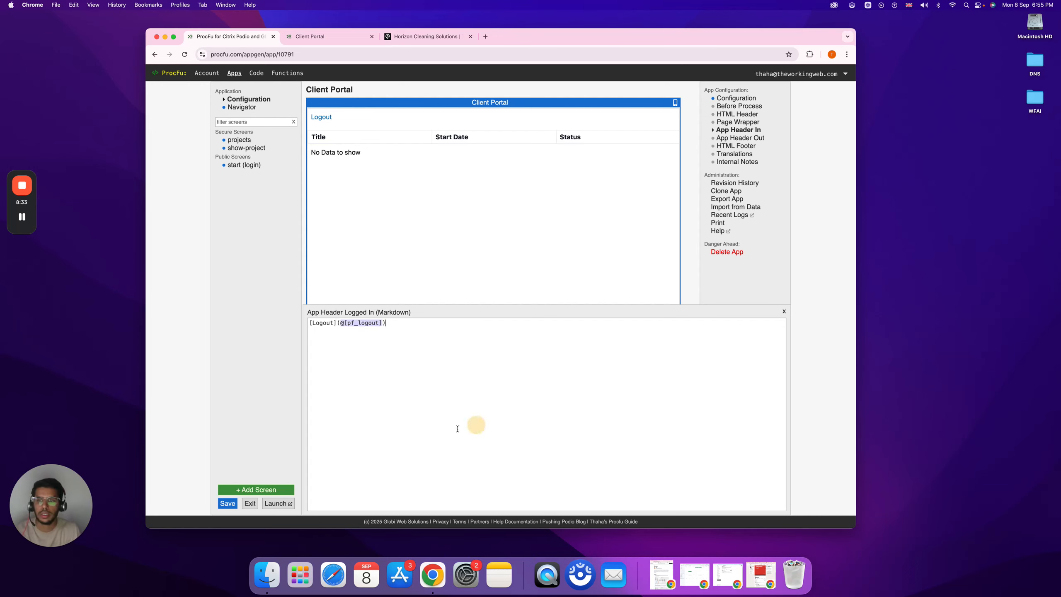
Save the header change and test it in the reloaded live portal by returning to the project list and logging out.
{"action": "left_click", "coordinate": [226, 504]}
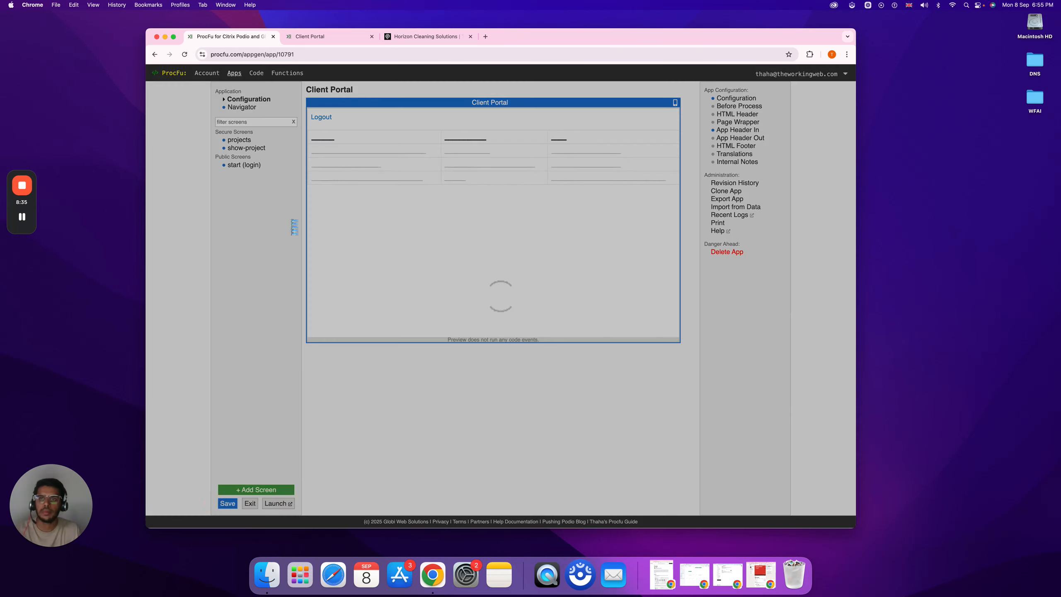
{"action": "left_click", "coordinate": [311, 37]}
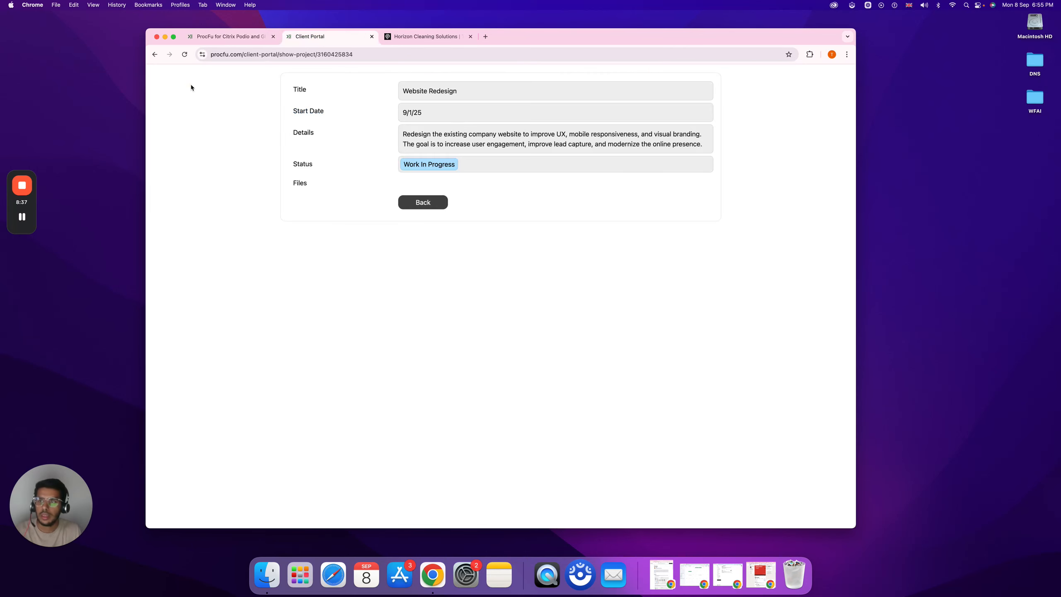
{"action": "left_click", "coordinate": [185, 55]}
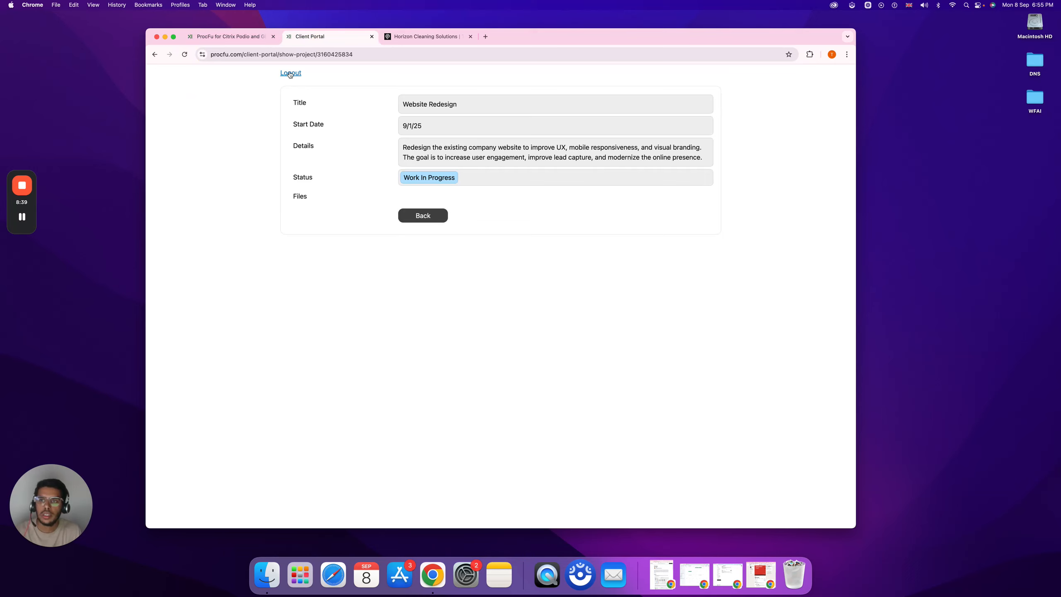
{"action": "left_click", "coordinate": [422, 215]}
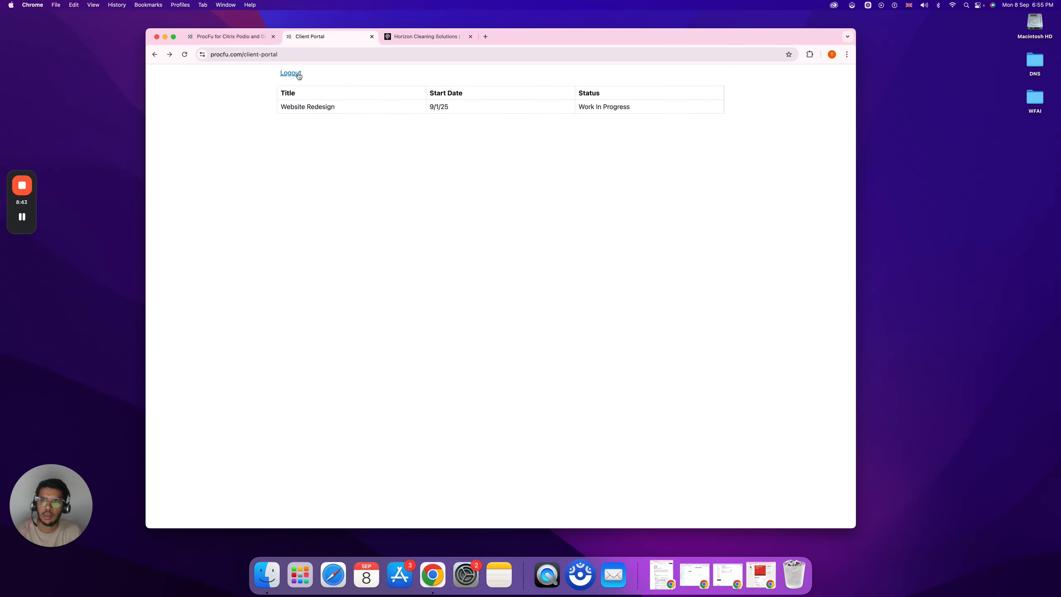
{"action": "left_click", "coordinate": [295, 74]}
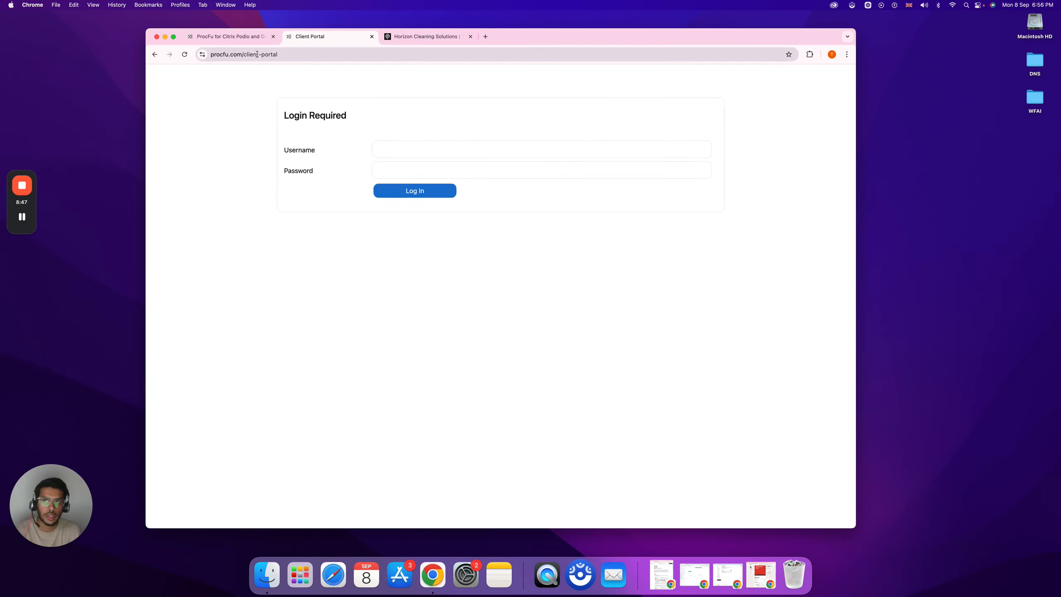
{"action": "left_click", "coordinate": [228, 37]}
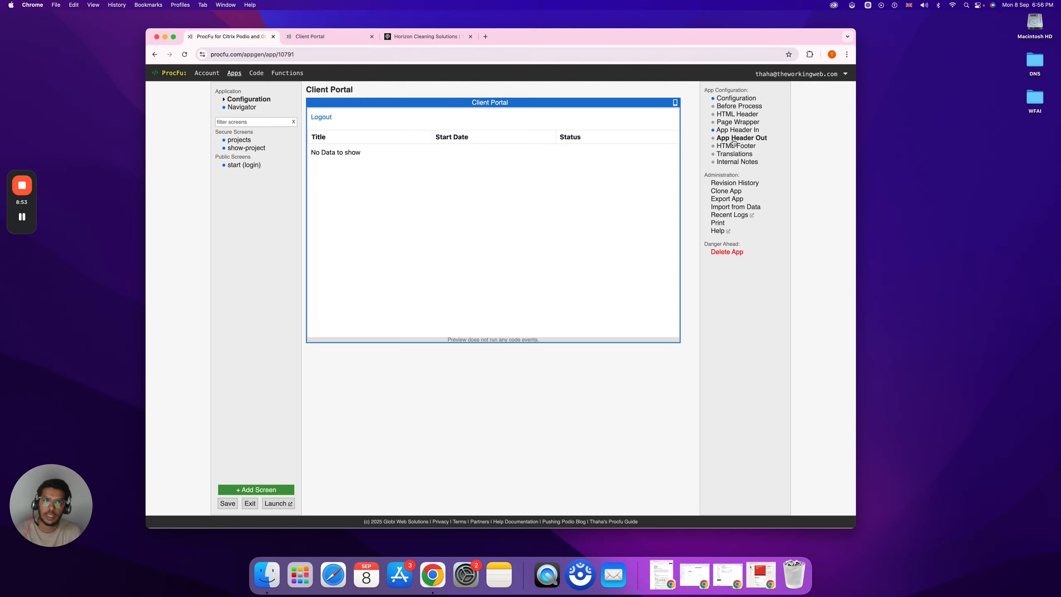
{"action": "left_click", "coordinate": [360, 37]}
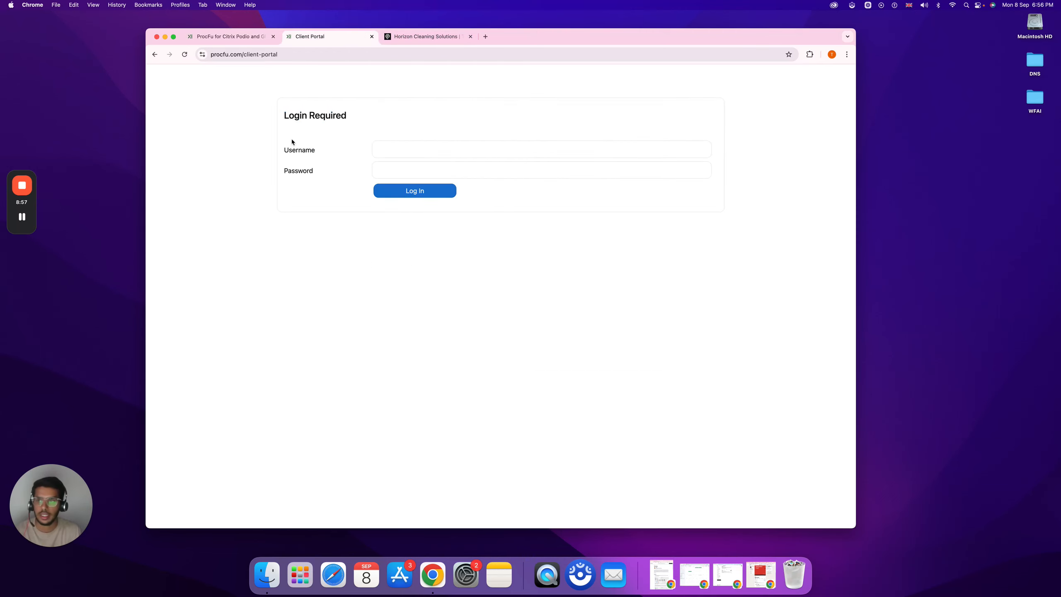
{"action": "left_click", "coordinate": [229, 37]}
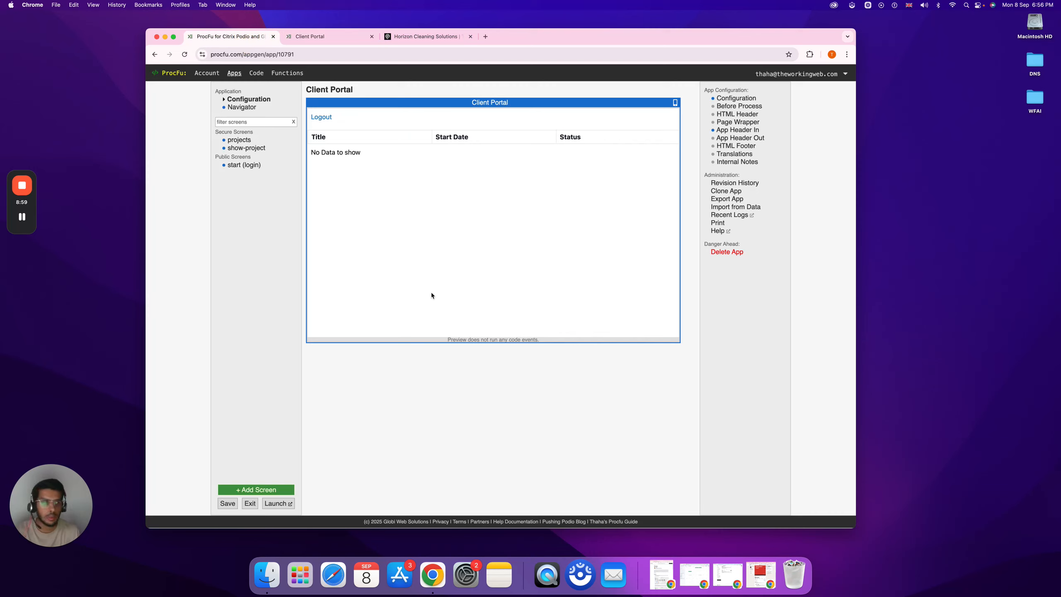